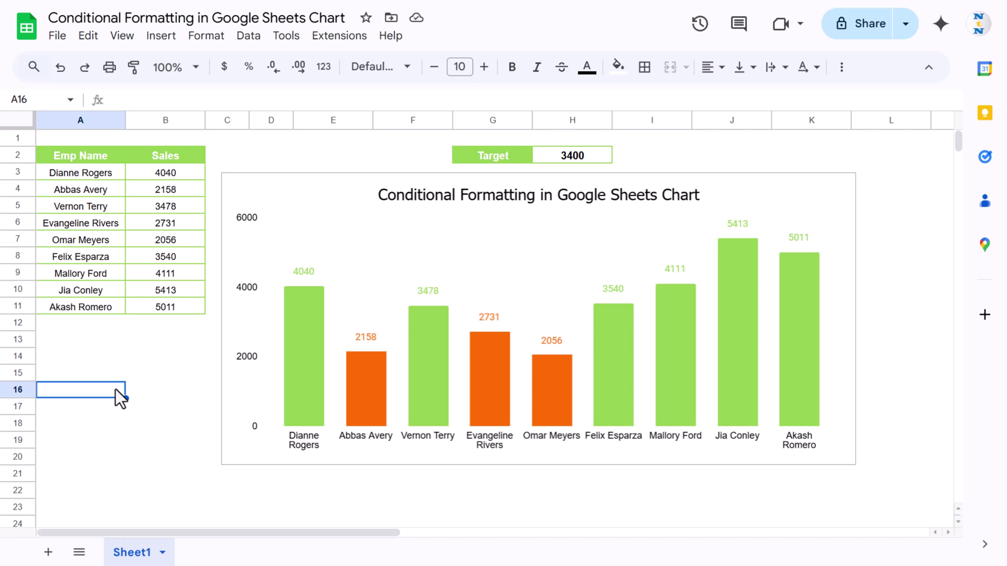
Highlight the employee names, the Sales figures B3:B11 and the Target value in H2.
left_click_drag(88, 159, 78, 290)
left_click_drag(157, 156, 149, 296)
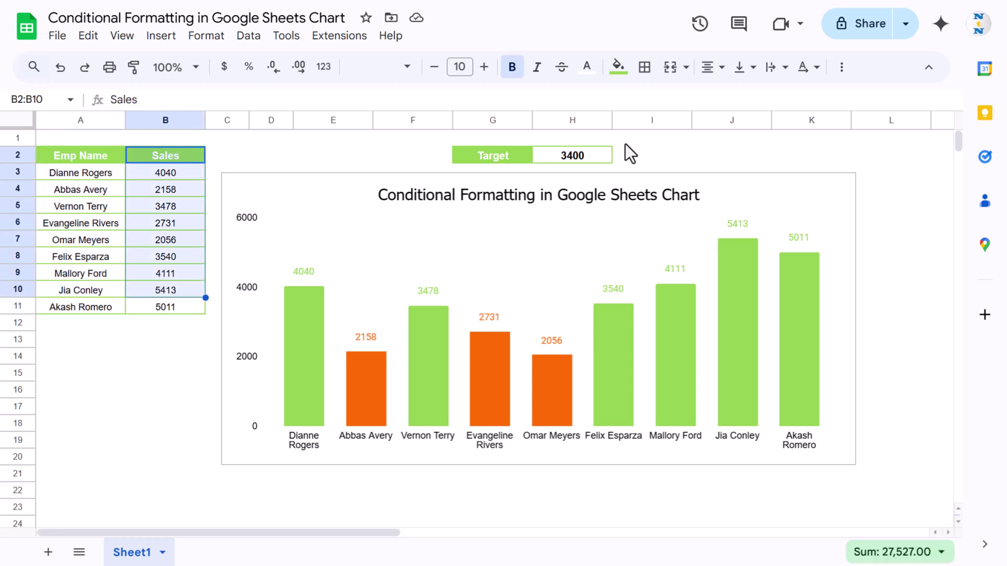
left_click(571, 156)
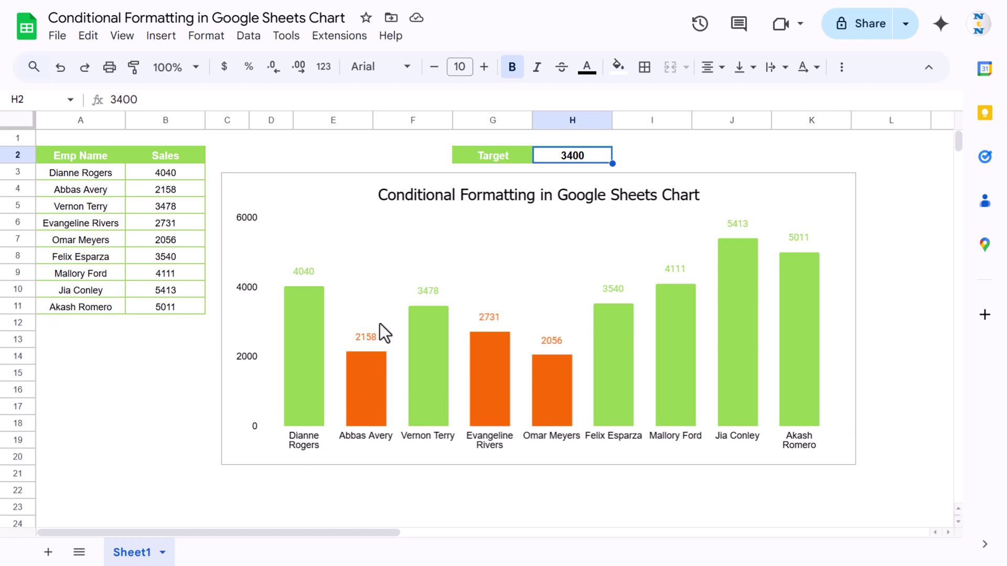
left_click_drag(165, 173, 160, 310)
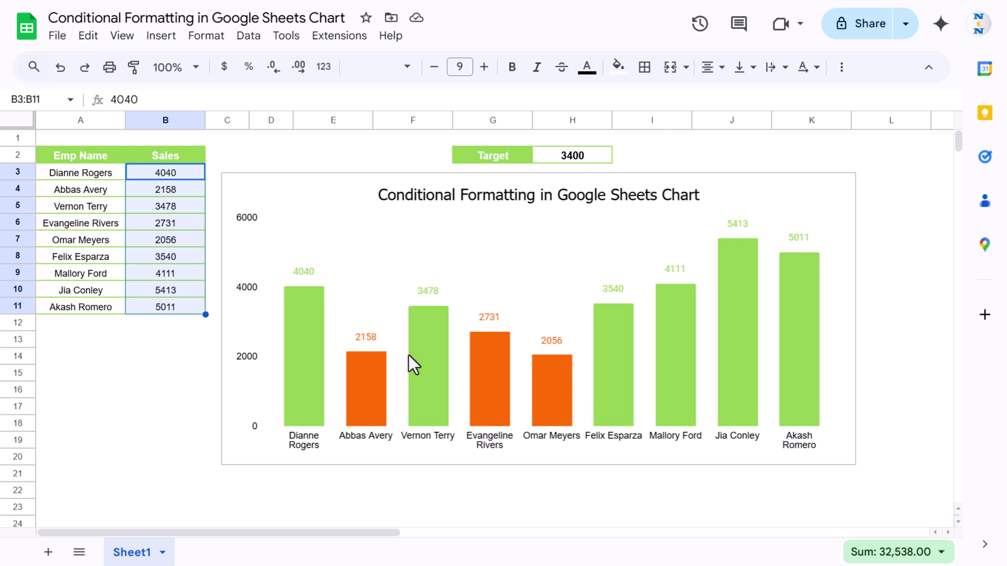
left_click(572, 146)
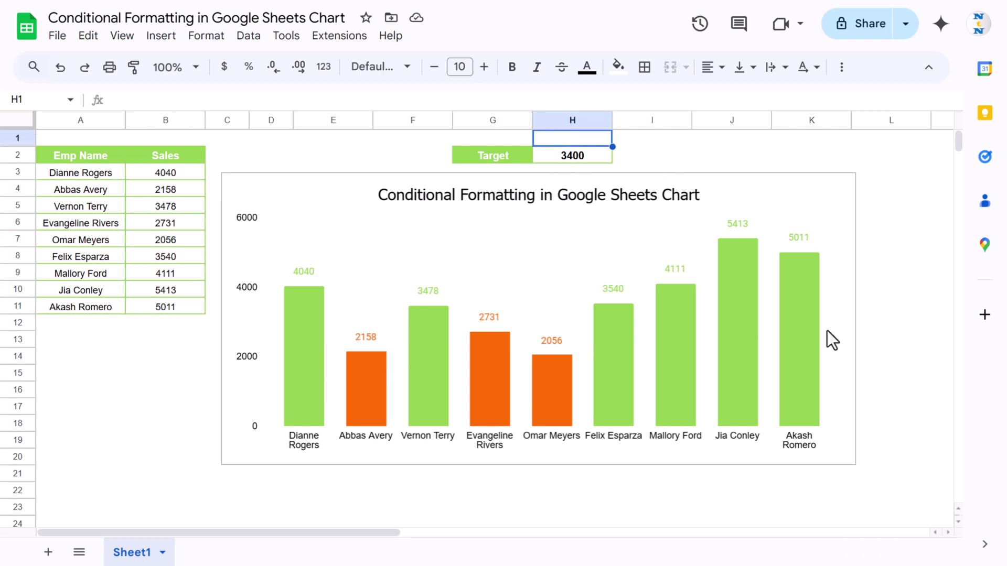
left_click(582, 156)
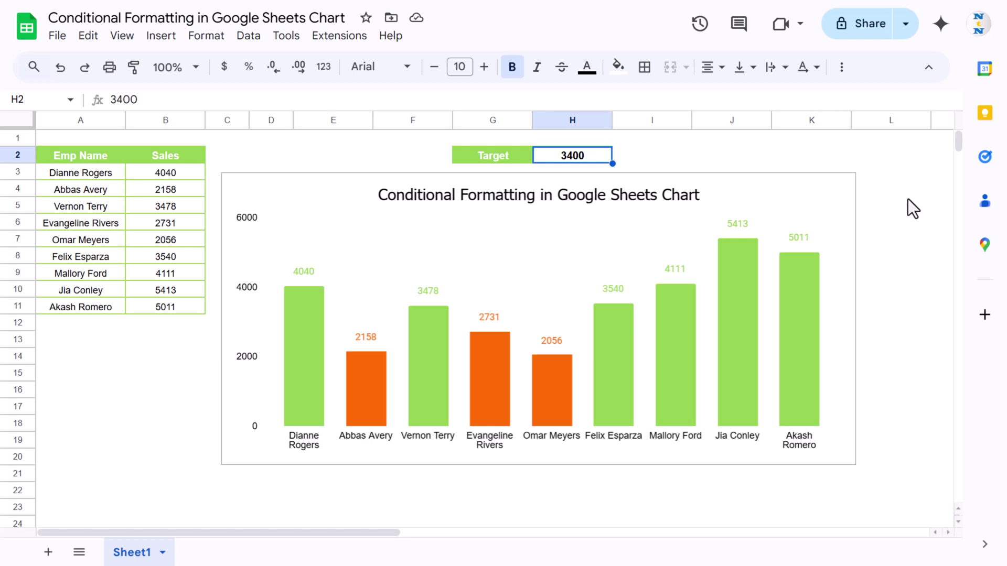
Set the H2 target to 2000, then to 2500, watching the chart recolour.
type("2000")
key("Return")
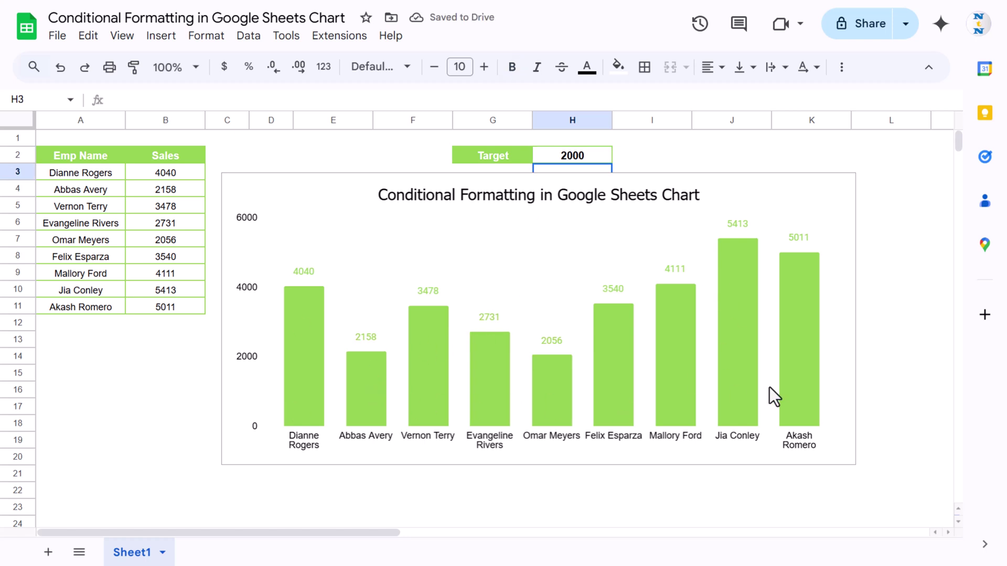
key("Up")
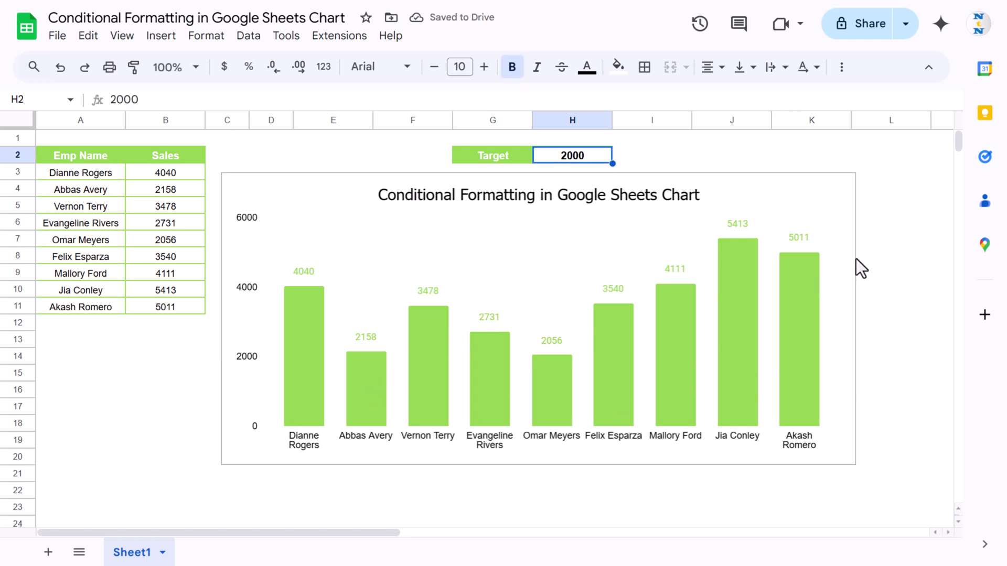
type("2500")
key("Return")
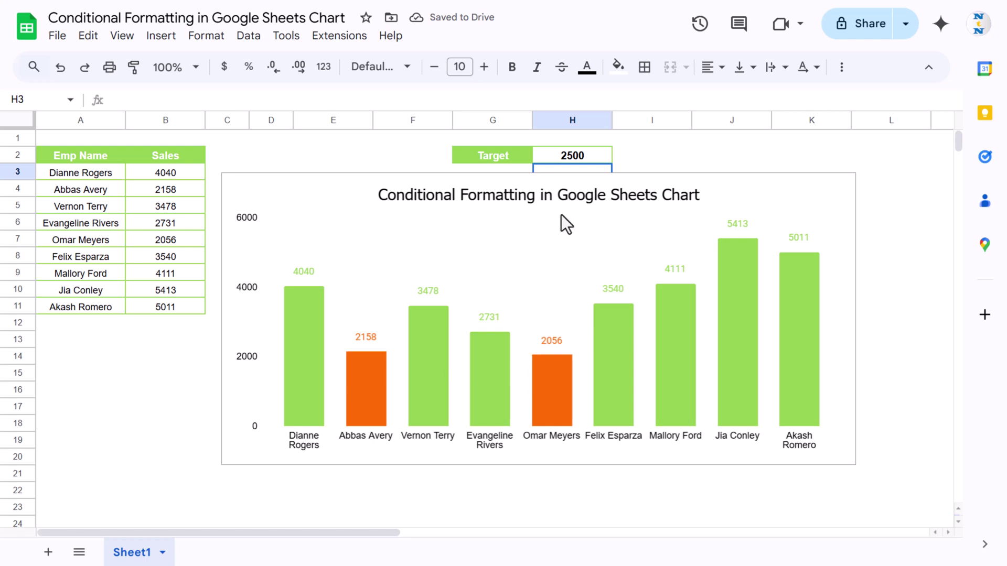
Raise the H2 target to 4000 and then to 5000.
left_click(608, 155)
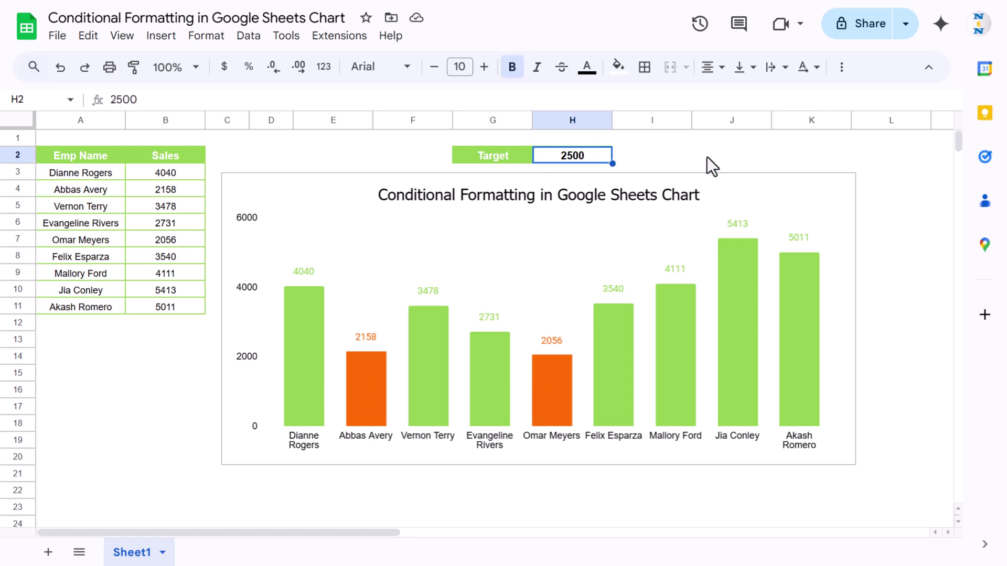
type("4000")
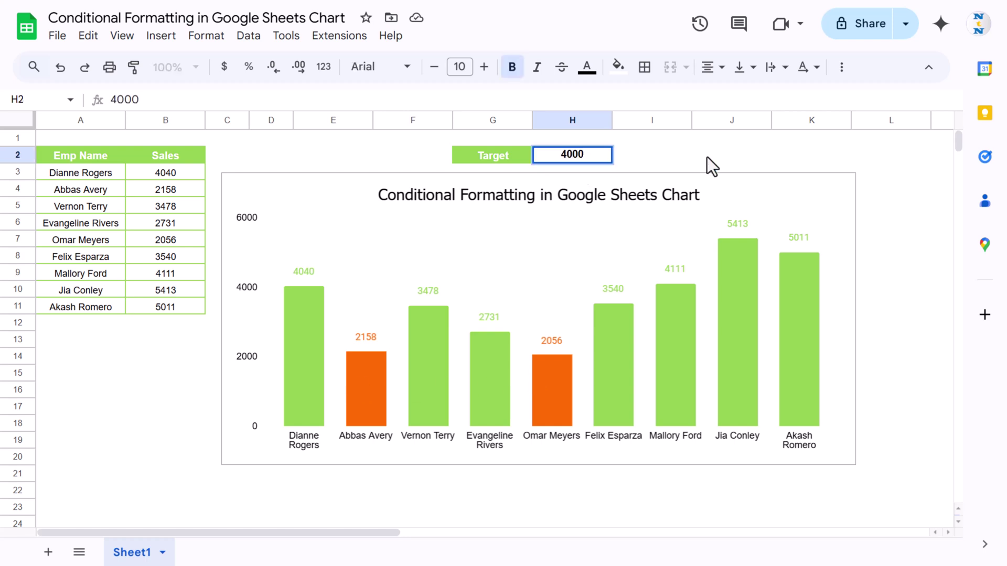
key("Return")
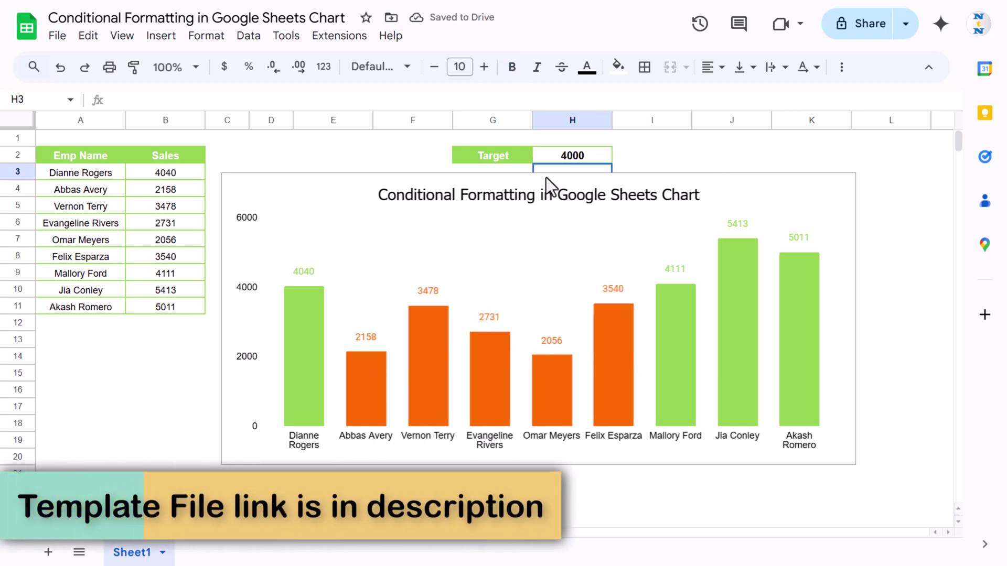
left_click(580, 150)
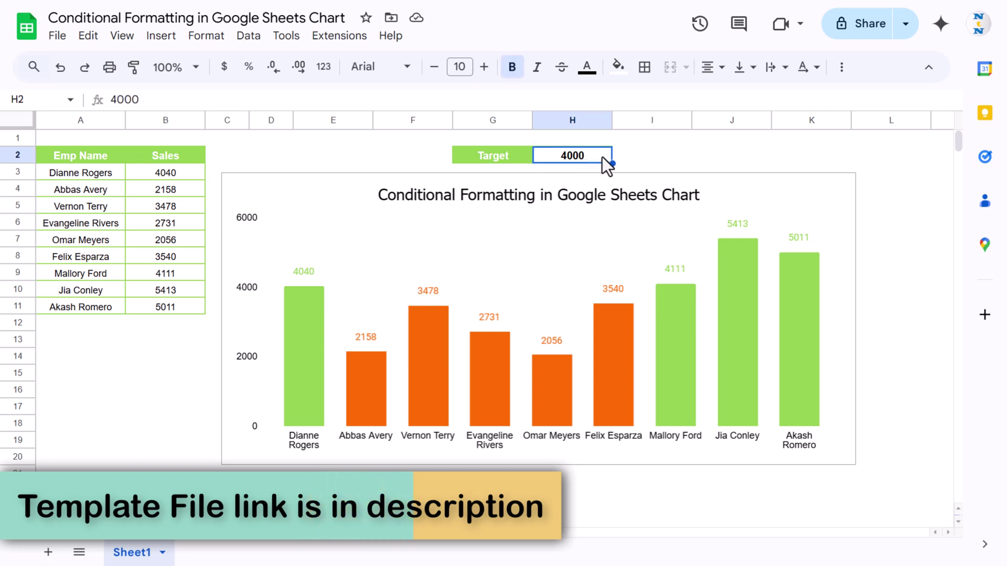
type("5000")
key("Return")
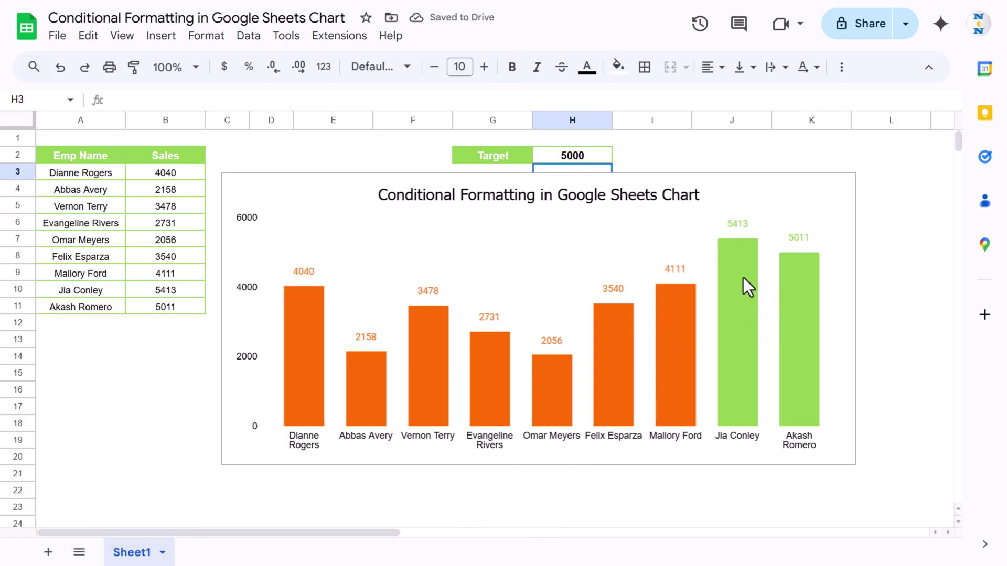
left_click(876, 262)
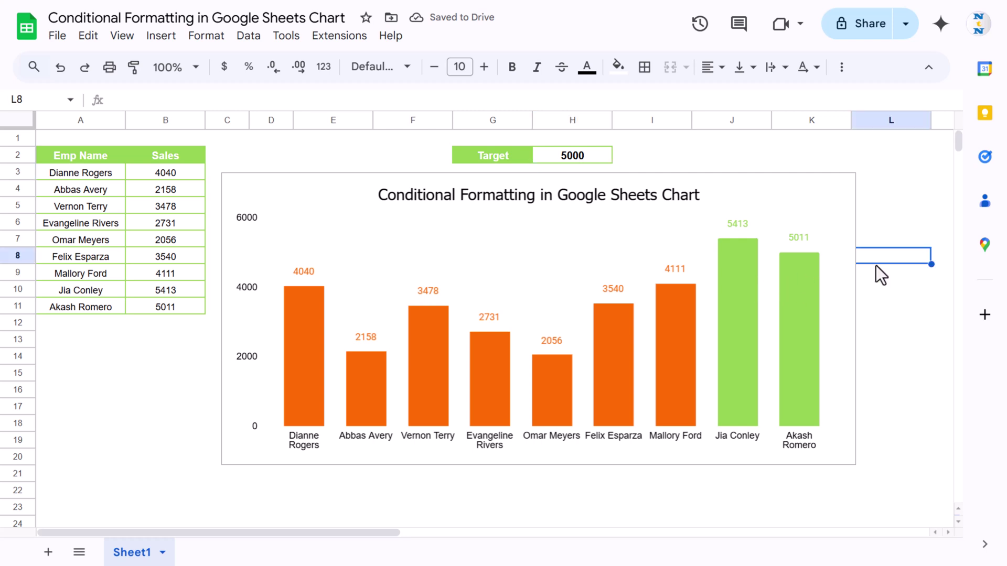
left_click(586, 159)
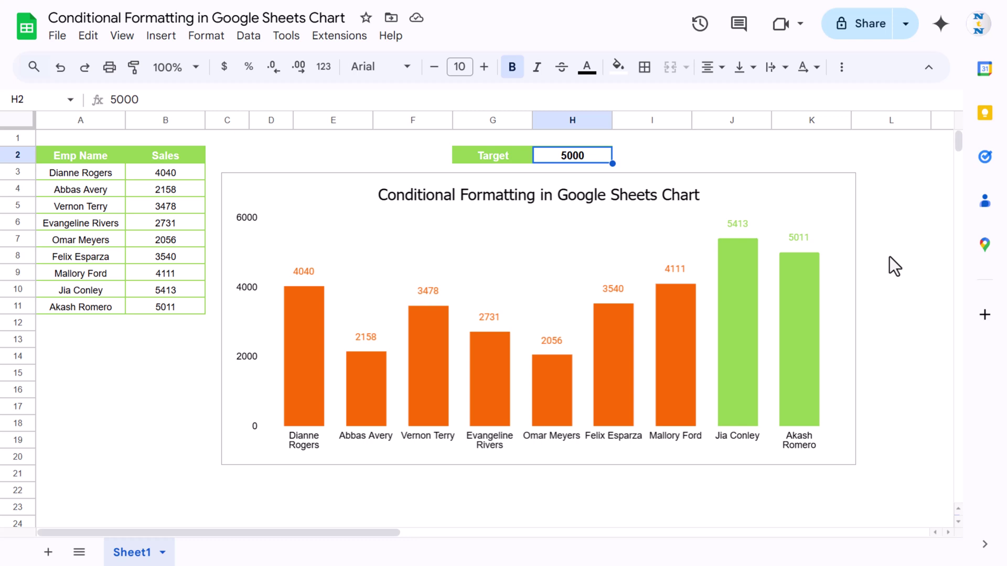
Copy the Emp Name and Sales table into a new Sheet2 starting at A3.
left_click_drag(80, 159, 148, 304)
key("ctrl+c")
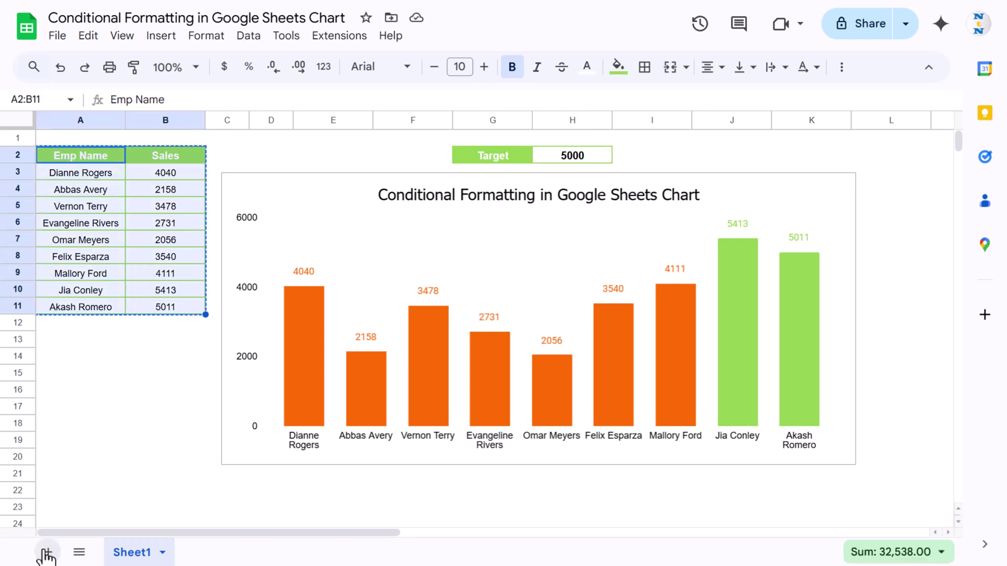
left_click(56, 555)
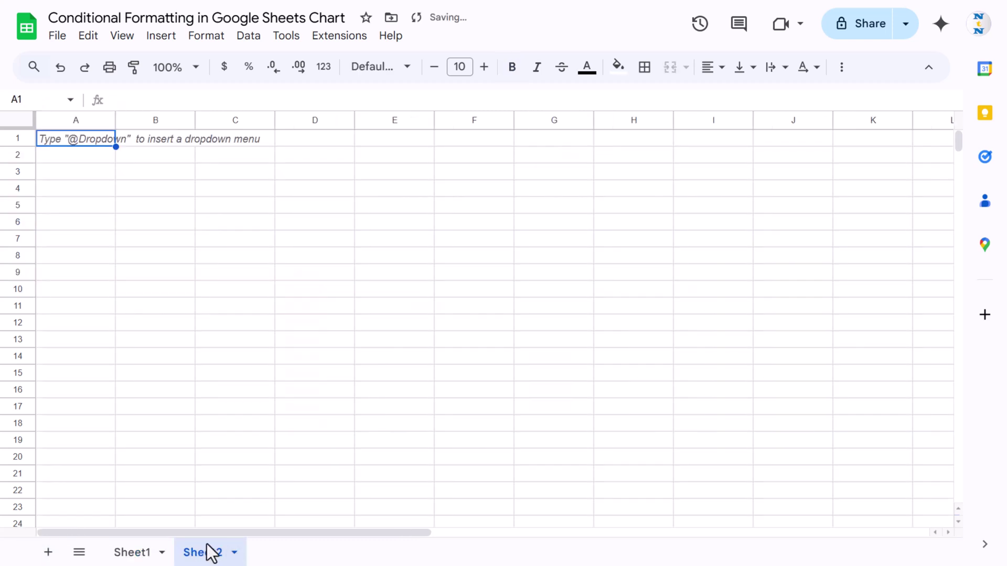
left_click(85, 176)
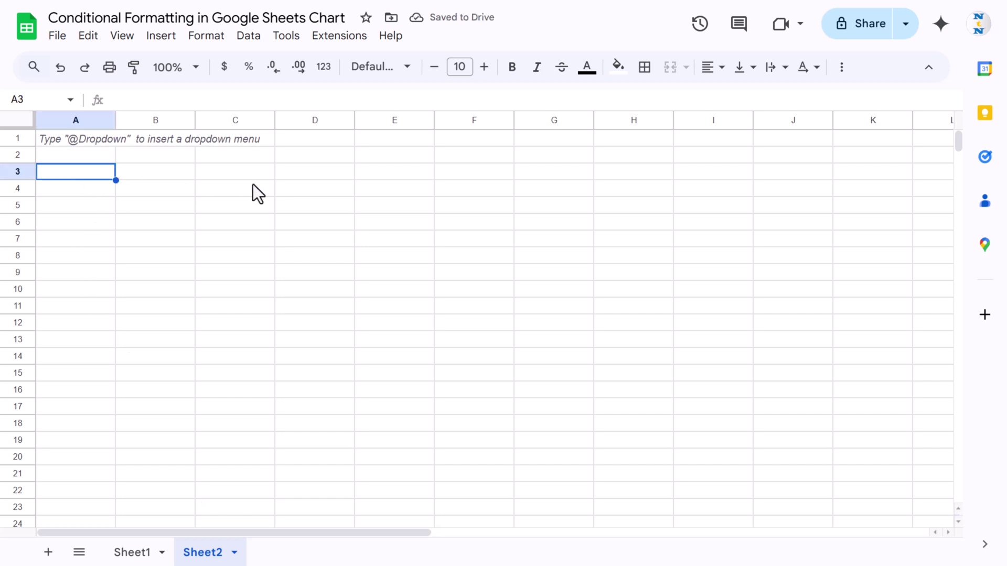
key("ctrl+v")
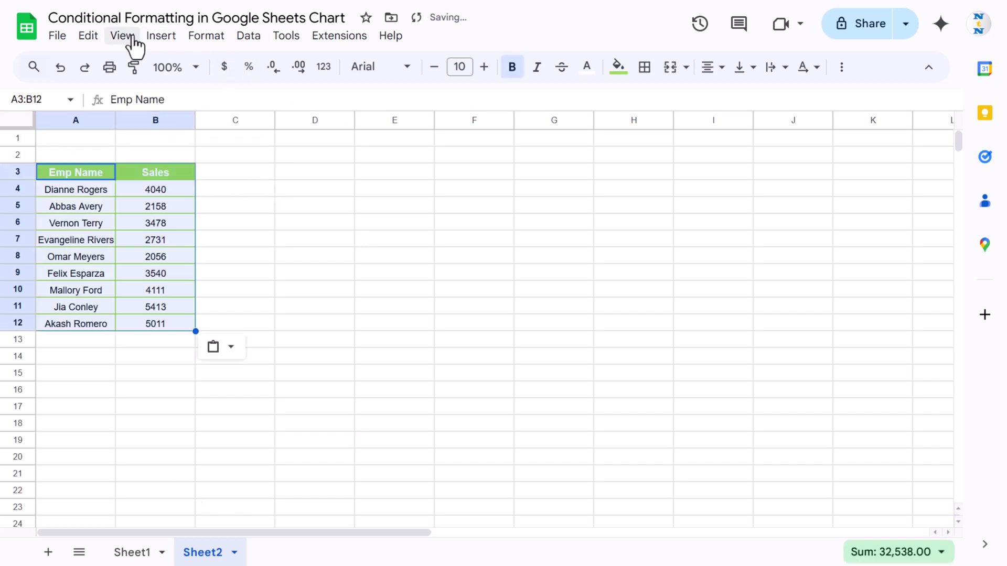
Hide the gridlines on Sheet2 from the View > Show menu.
left_click(165, 39)
mouse_move(126, 37)
mouse_move(196, 72)
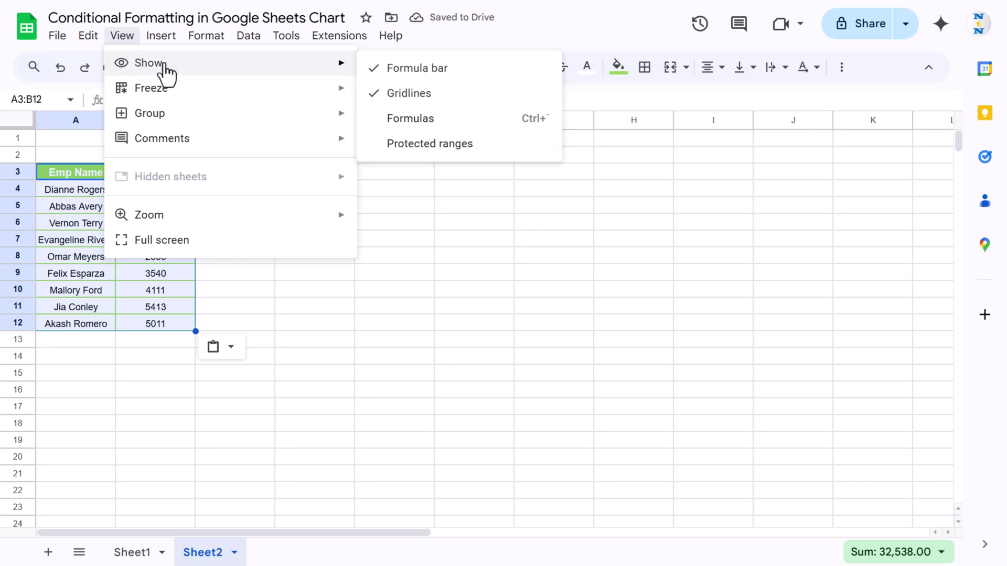
left_click(393, 95)
left_click(363, 201)
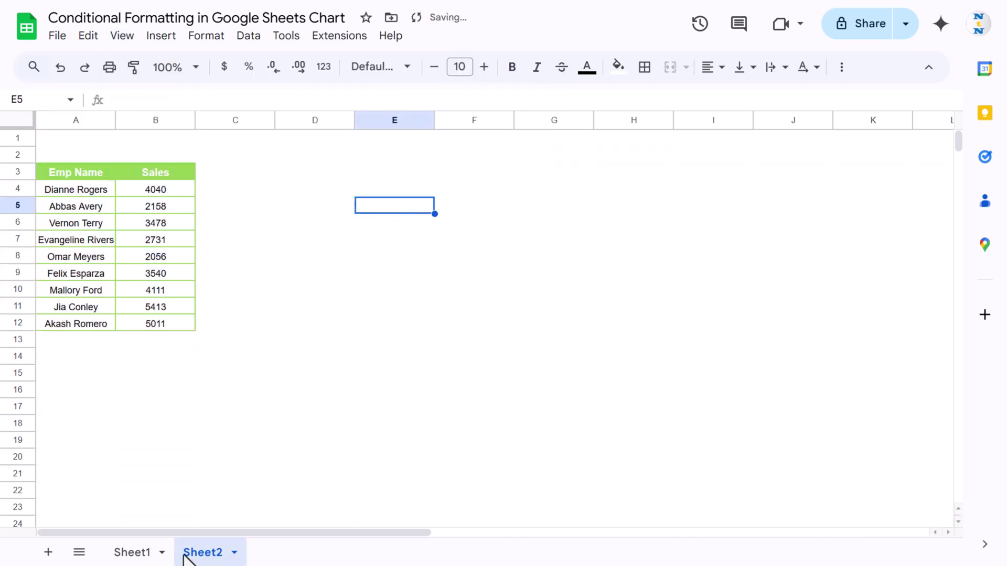
Select the Target label and value G2:H2 on Sheet1 to bring over to Sheet2.
left_click(154, 553)
left_click_drag(501, 156, 556, 157)
left_click(210, 554)
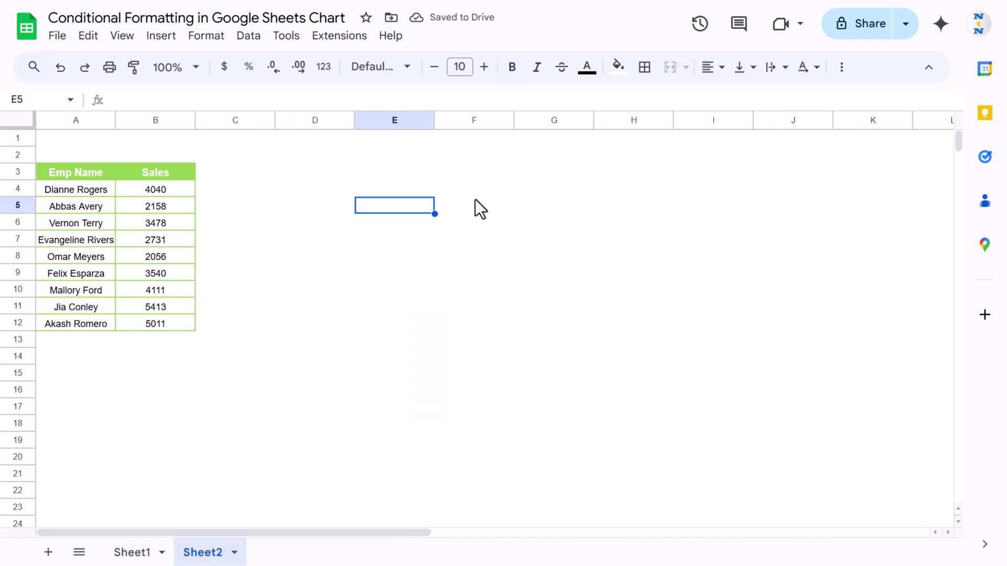
Paste the Target label and value into G2:H2 on Sheet2.
left_click(535, 158)
key("ctrl+v")
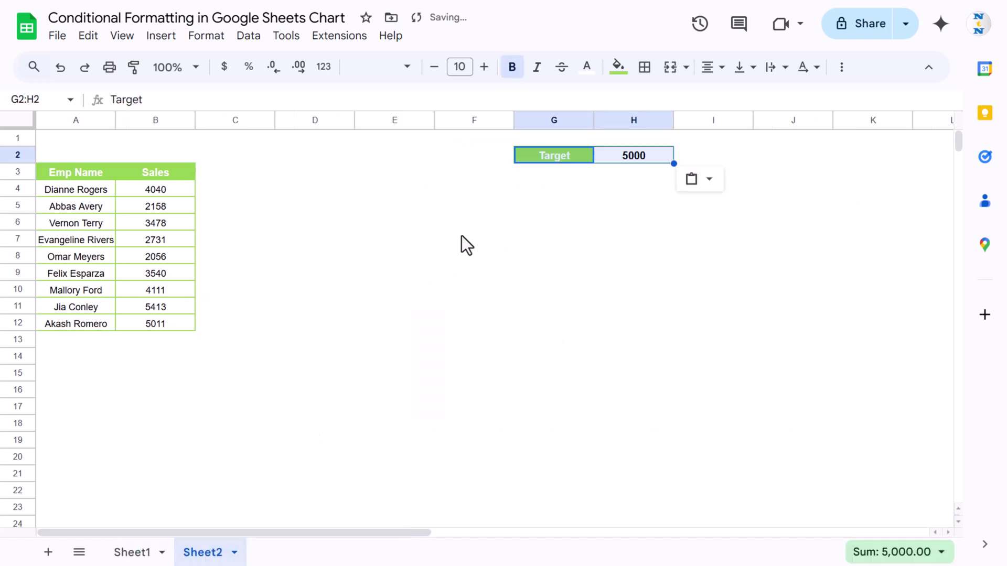
left_click(461, 236)
Add the headers 'Red' in C3 and 'Green' in D3.
left_click(205, 170)
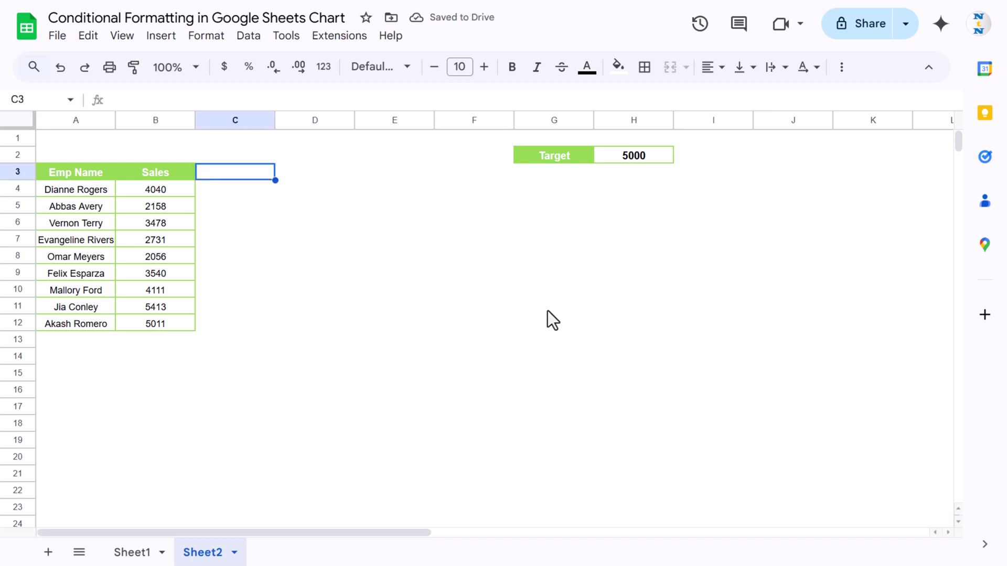
type("Red")
key("Tab")
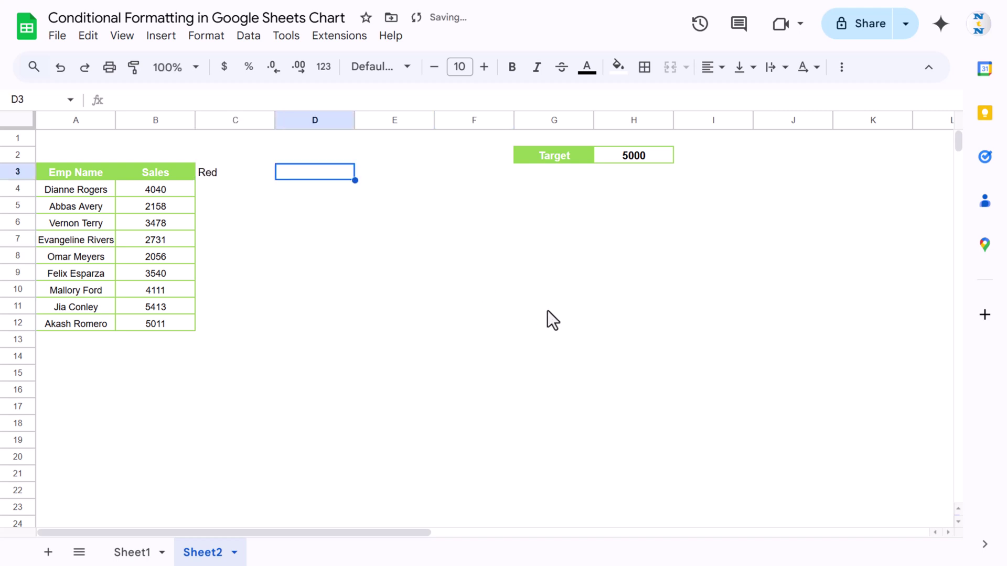
type("Green")
key("Return")
key("Up")
key("Down")
Enter =IF(B4<$H$2,B4,NA()) in C4 and autofill it down to C12.
type("=IF(")
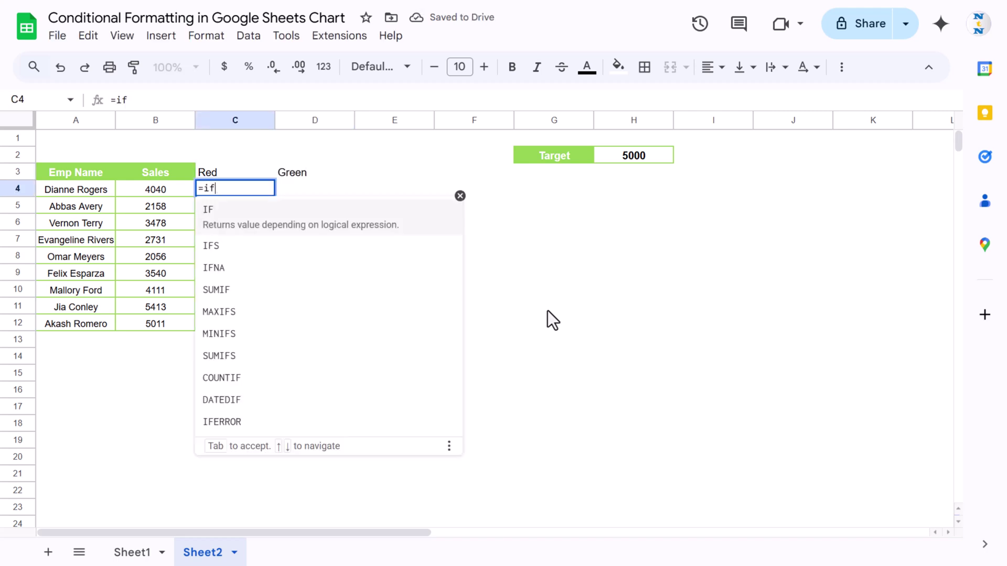
key("Left")
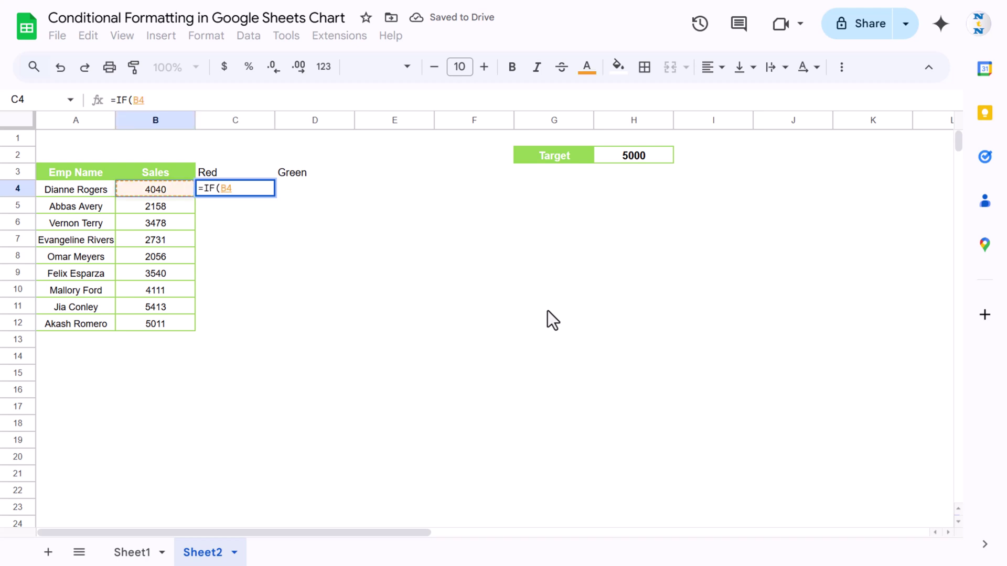
type("<")
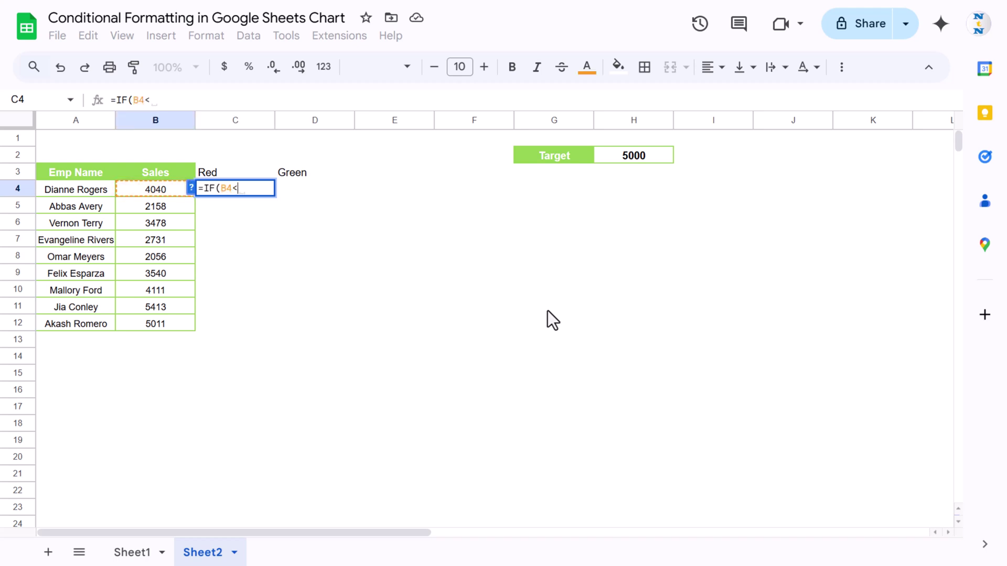
left_click(636, 160)
key("F4")
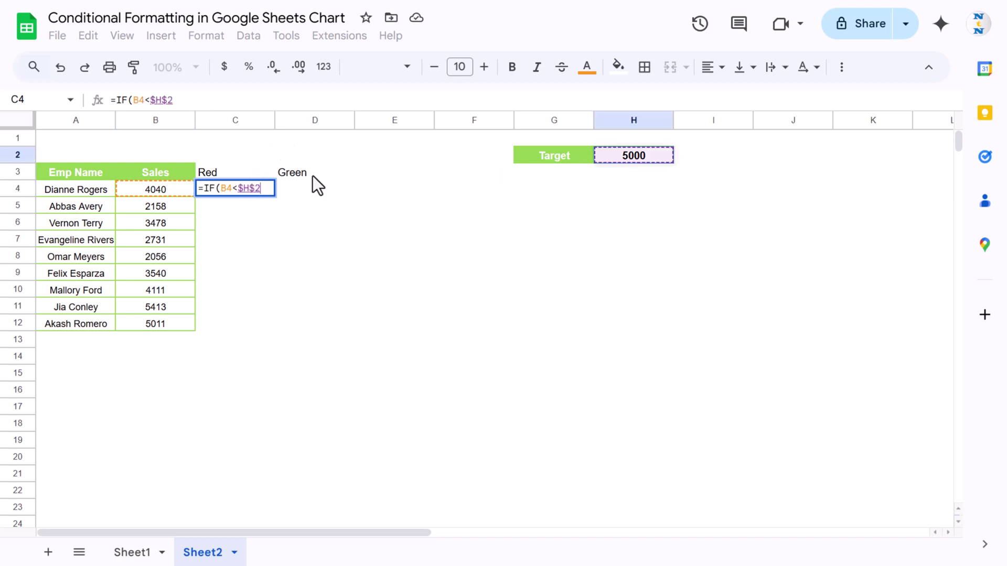
type(",")
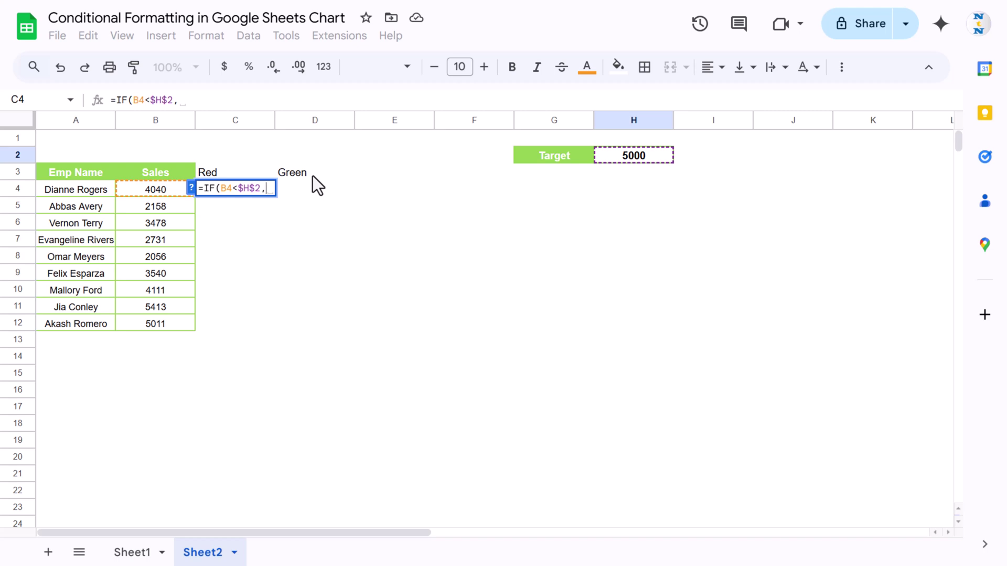
left_click(153, 189)
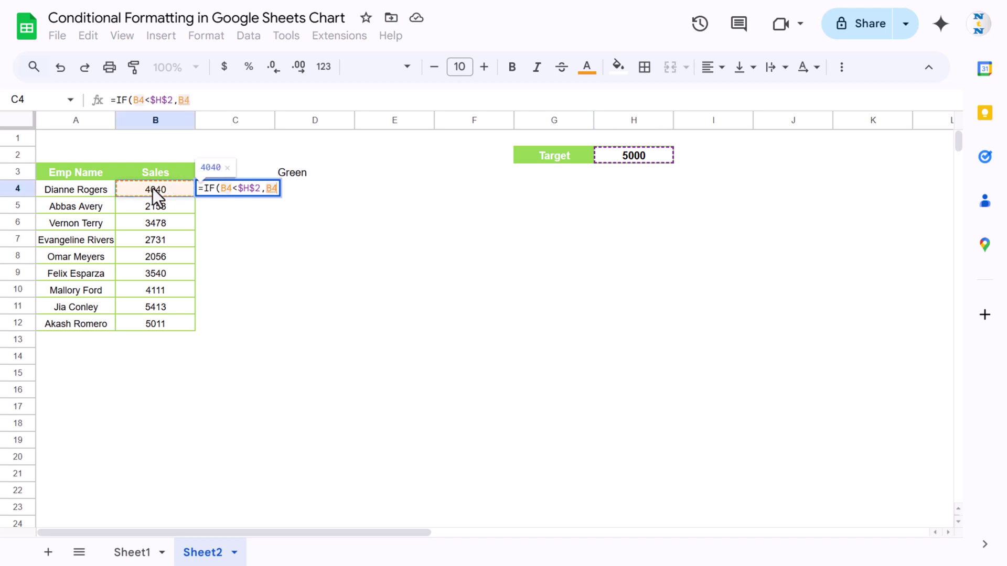
type(",na")
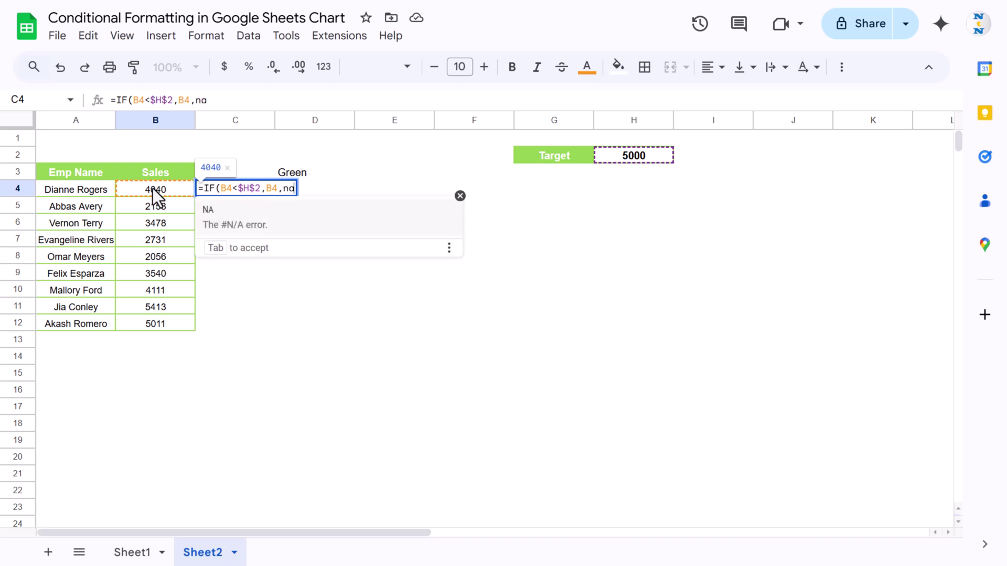
key("Tab")
type(")")
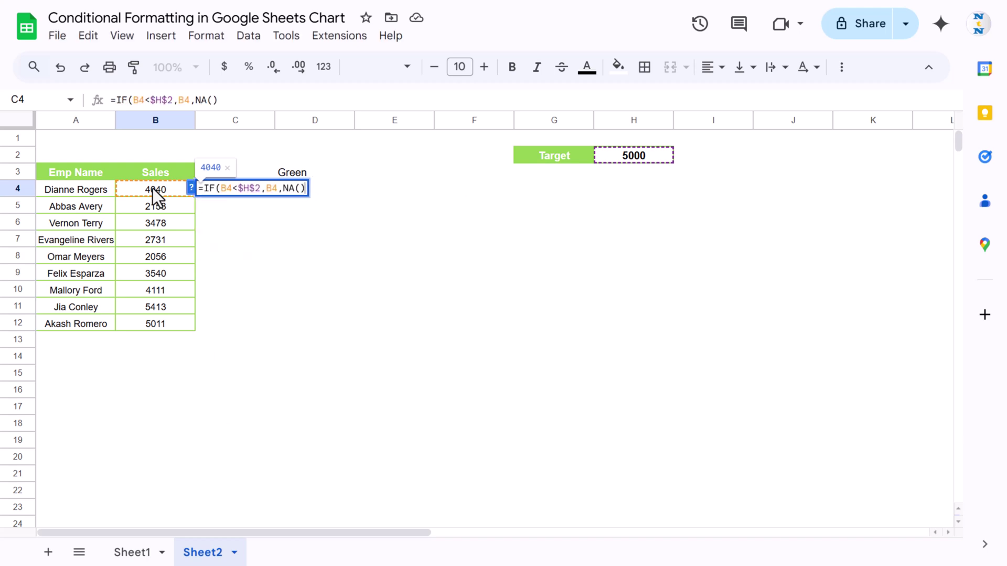
type(")")
key("Return")
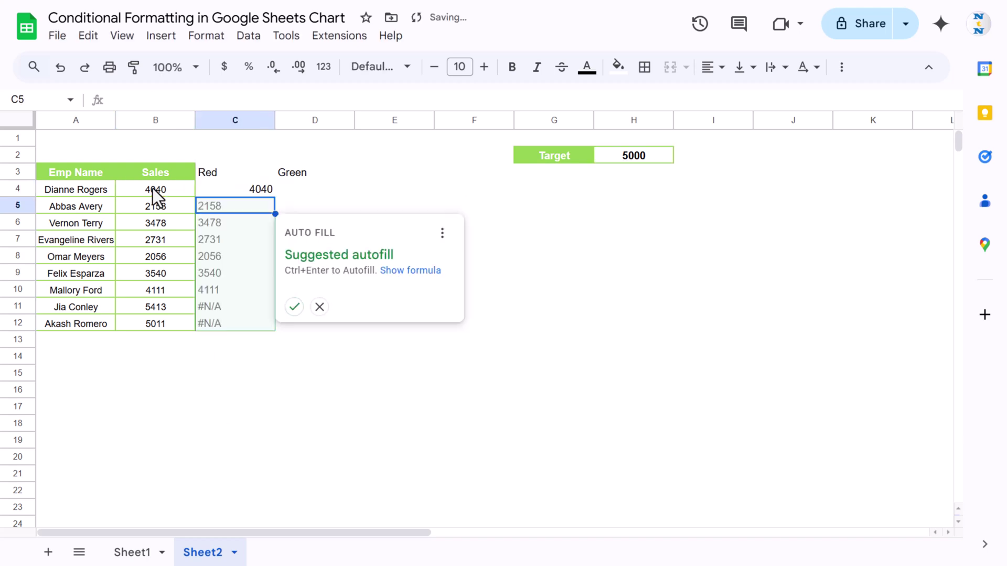
left_click(292, 307)
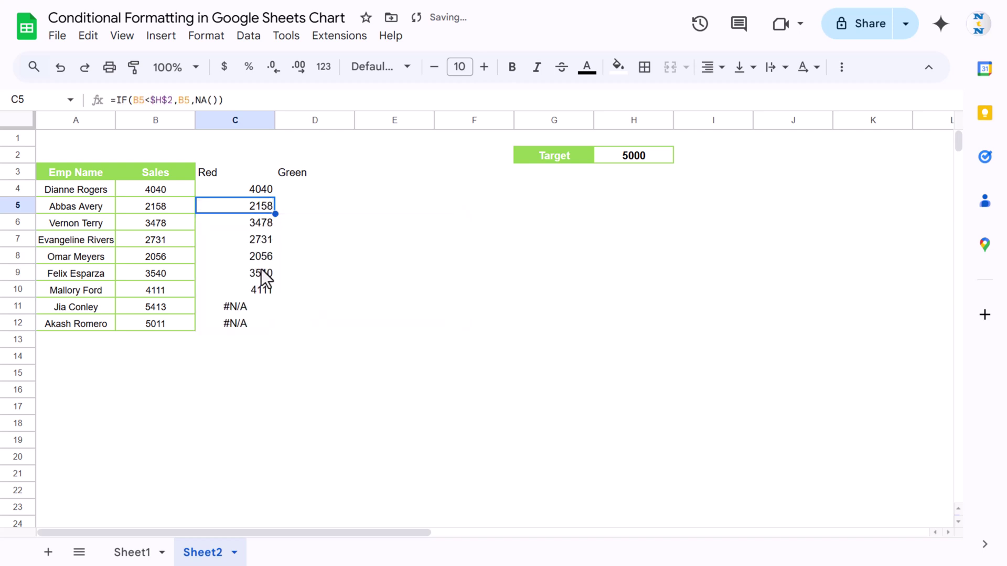
Start the D4 formula as =IF(B4>$H$2 with an absolute target reference.
left_click(302, 177)
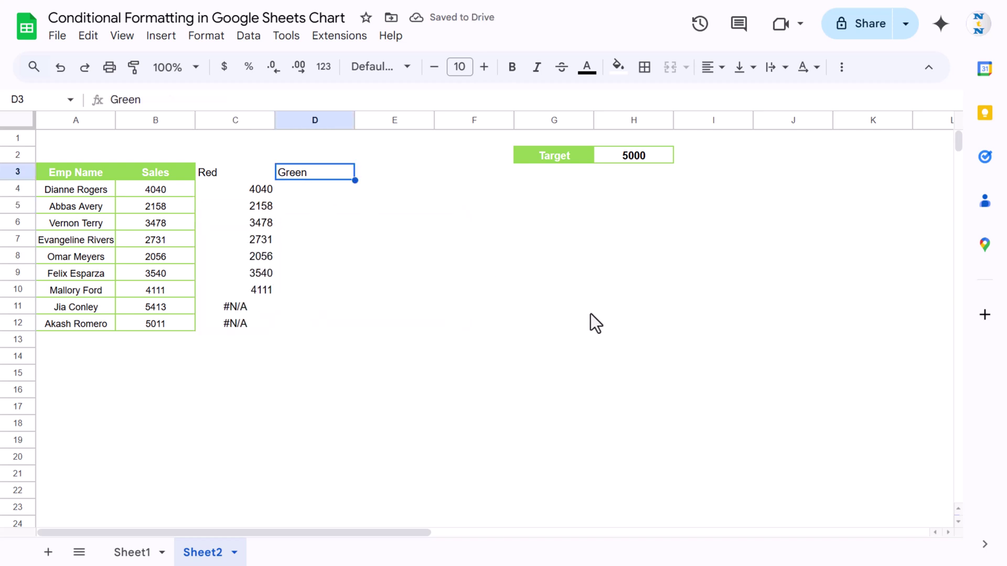
key("Down")
type("=if")
key("Tab")
key("Left")
key("Left")
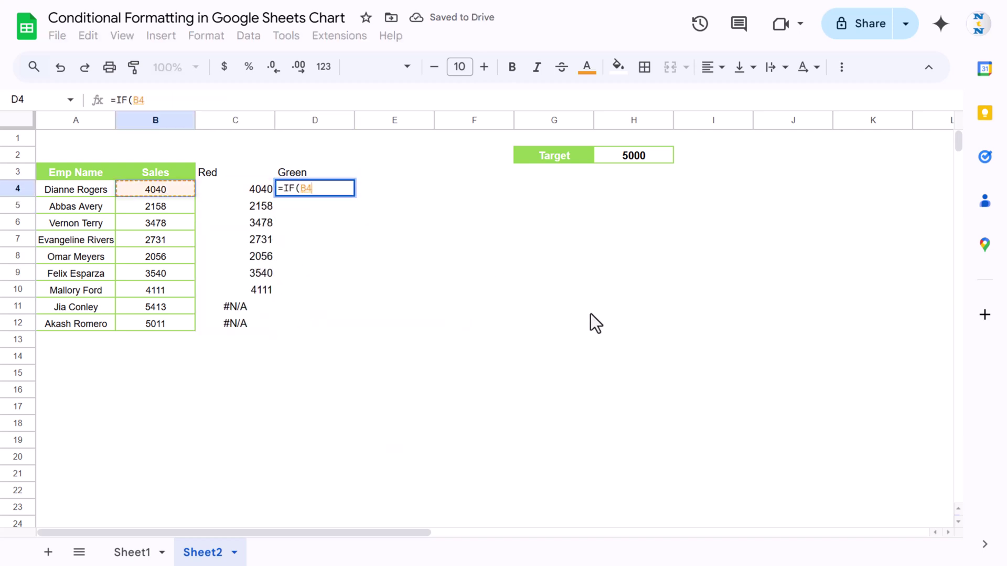
type(">")
left_click(640, 163)
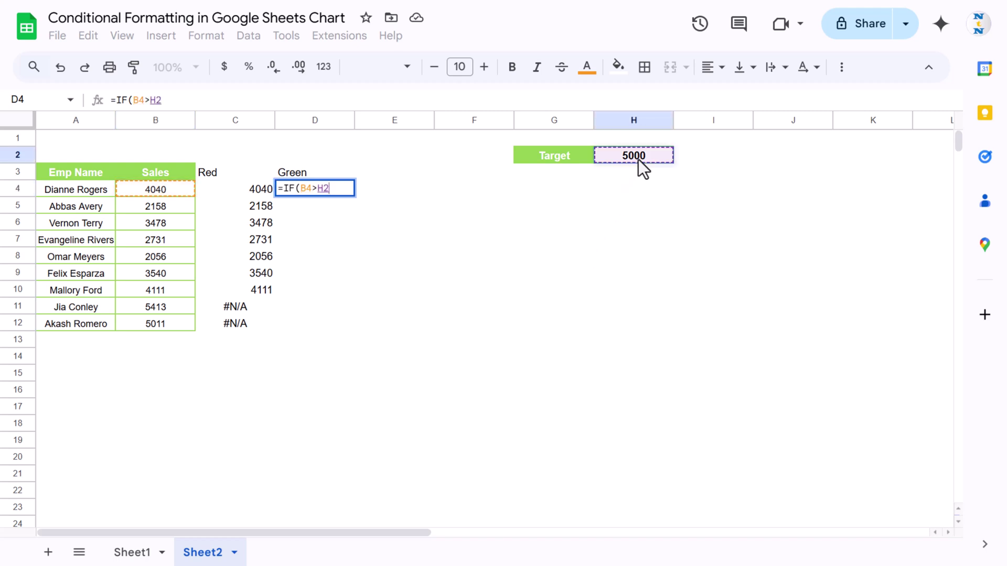
key("F4")
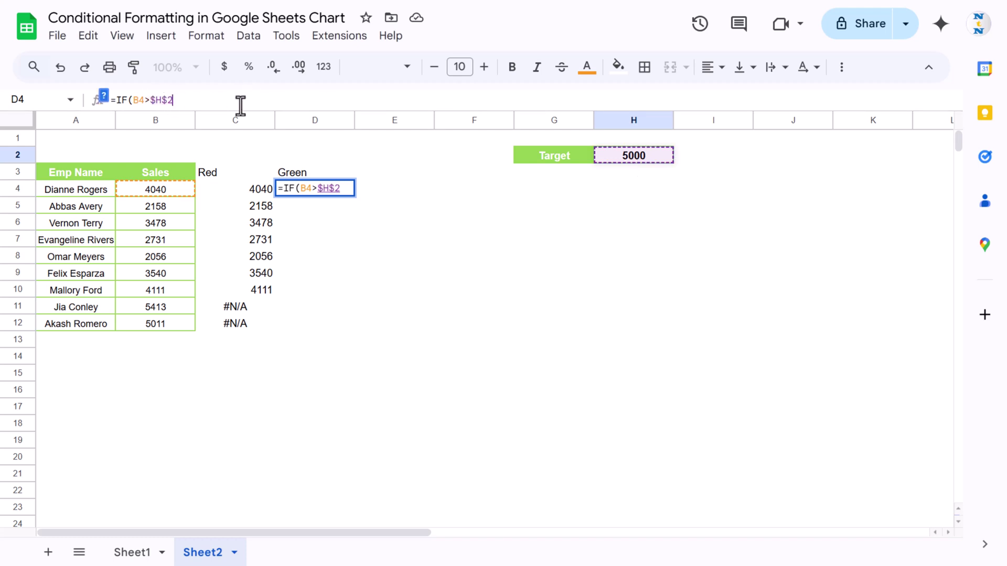
Change the comparison to >= and complete D4 as =IF(B4>=$H$2,B4,NA()).
left_click(245, 105)
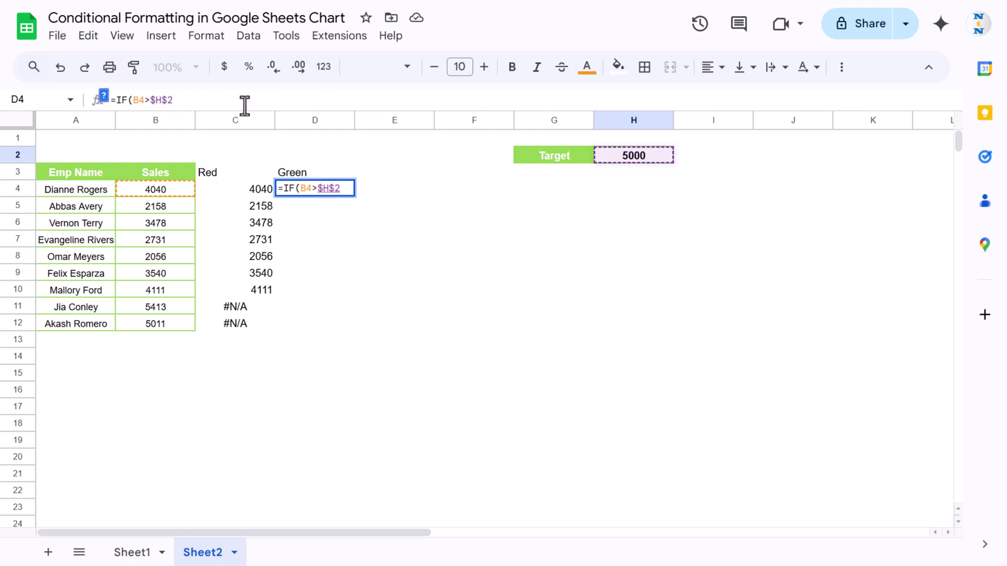
left_click(150, 103)
type("=")
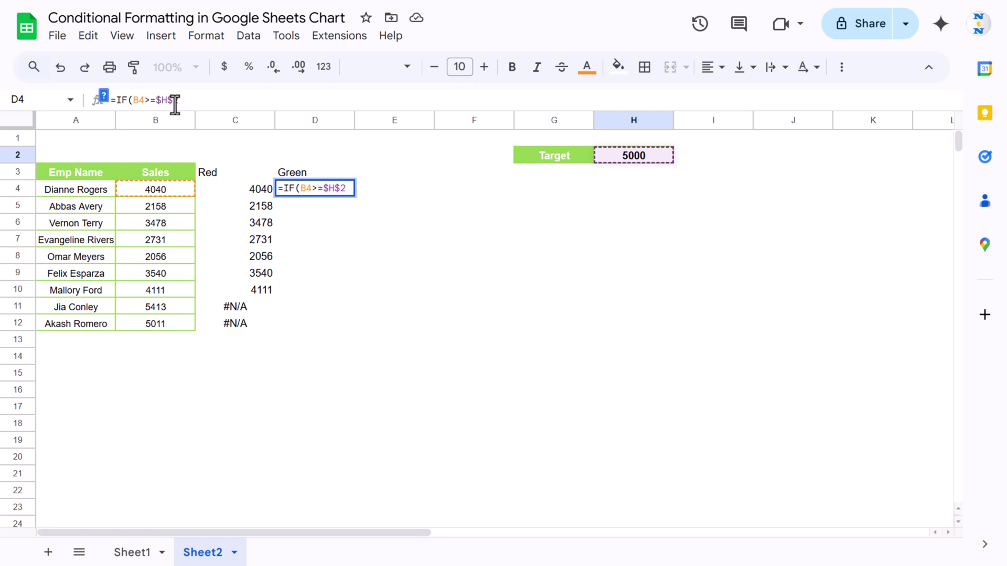
left_click(284, 104)
type(",")
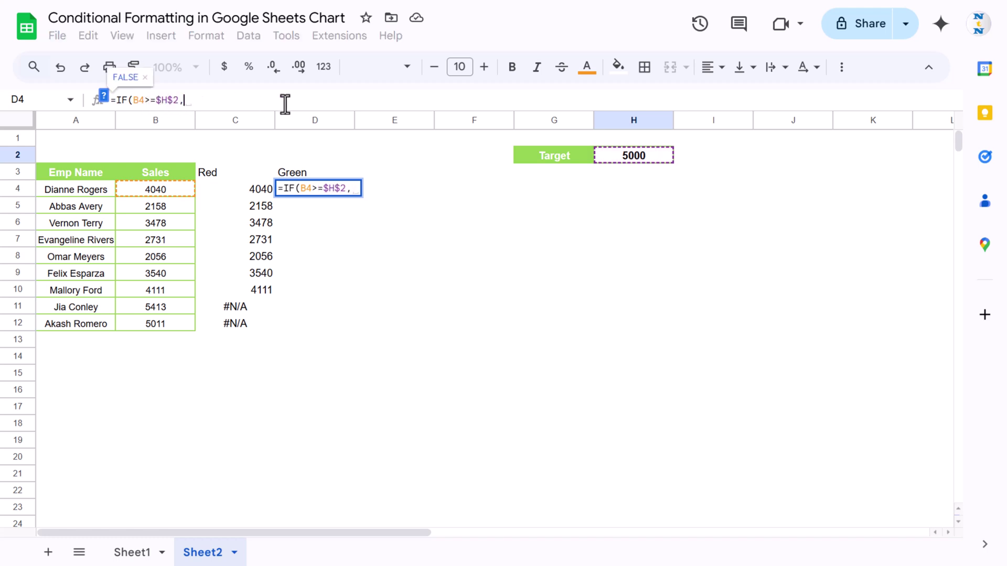
left_click(172, 190)
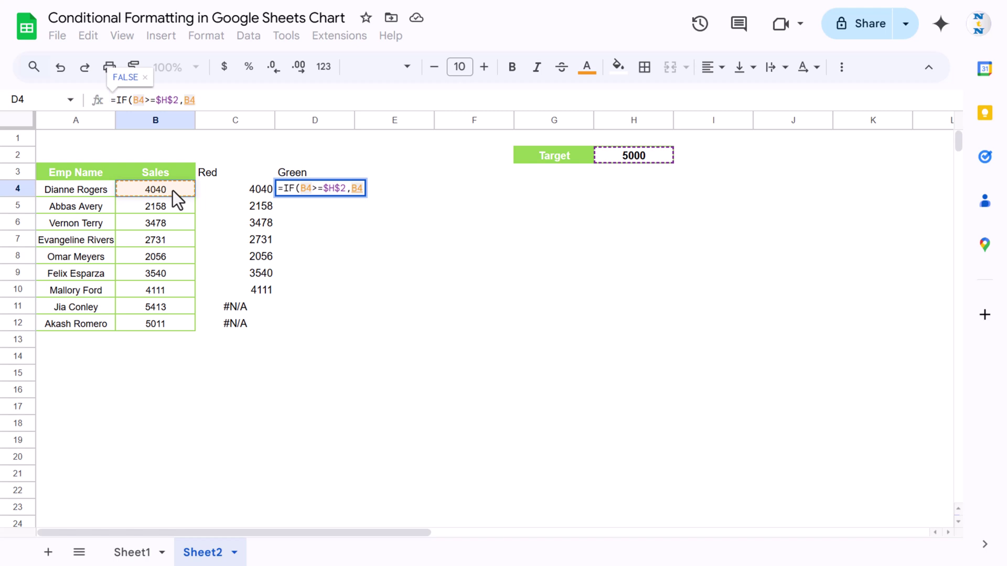
type(",NA(")
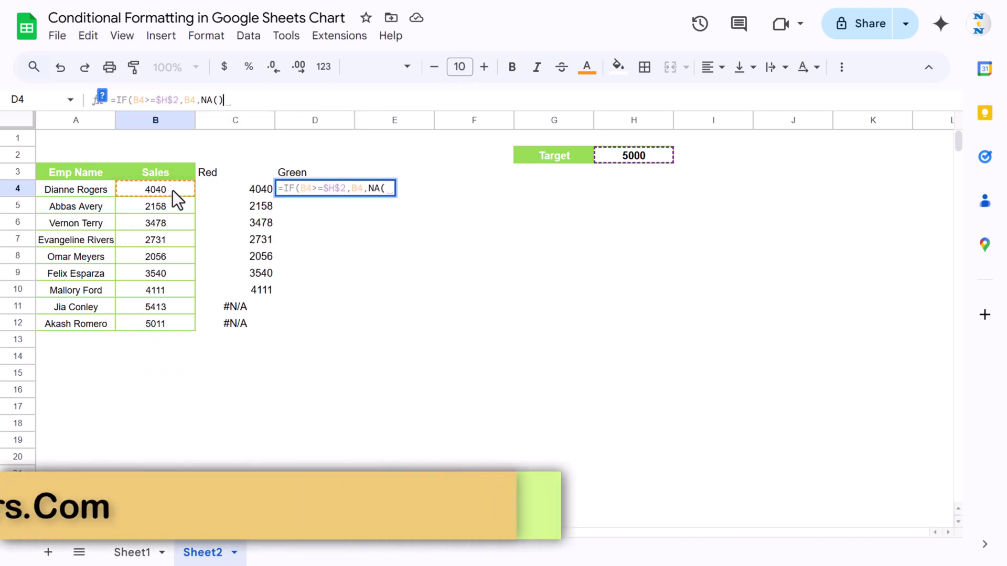
type("))")
key("Return")
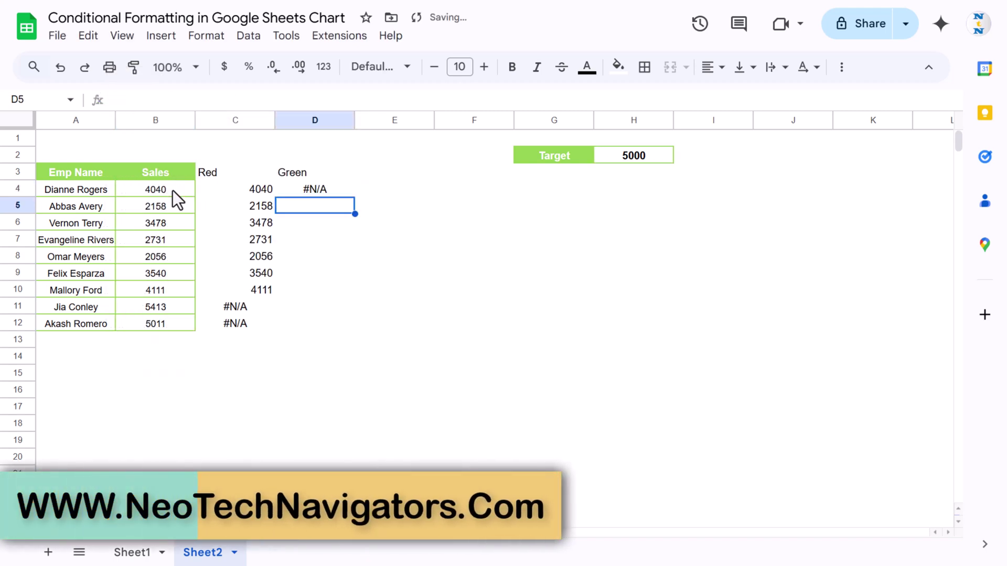
Fill the Green formula from D4 down to D12.
left_click(329, 190)
left_click_drag(356, 197, 355, 323)
left_click(399, 205)
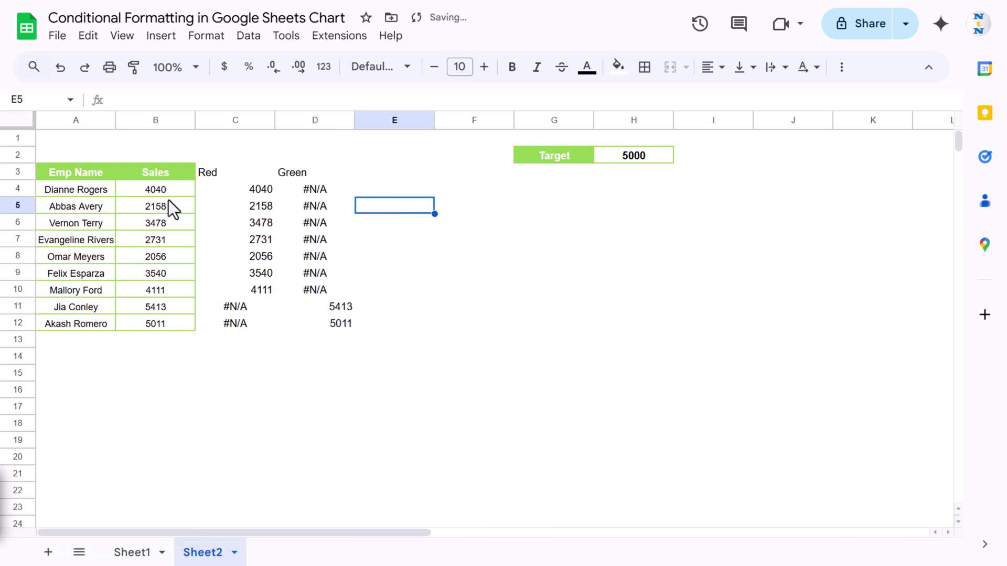
Check the sales values against the H2 target and review the Red and Green formulas.
left_click(160, 191)
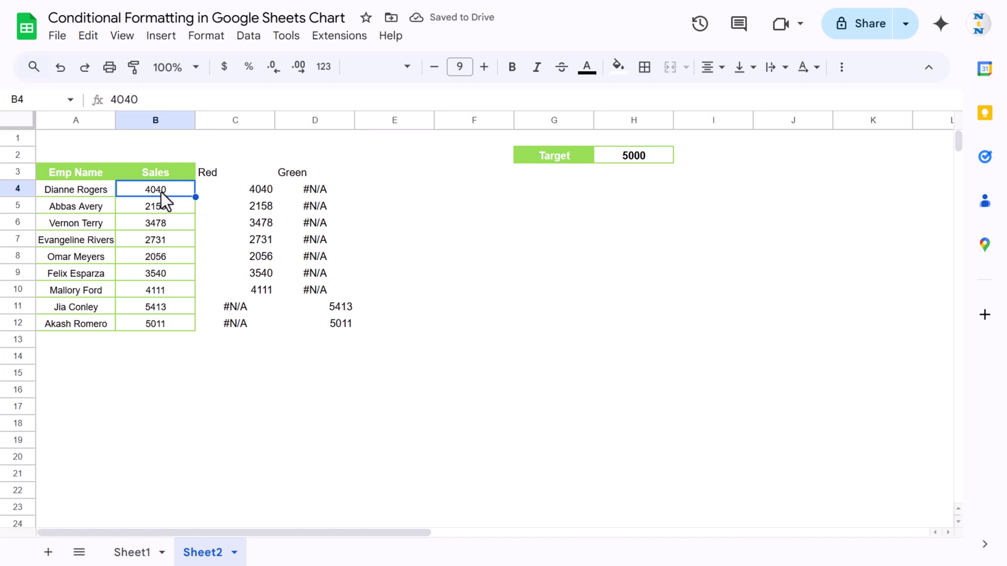
left_click(647, 157)
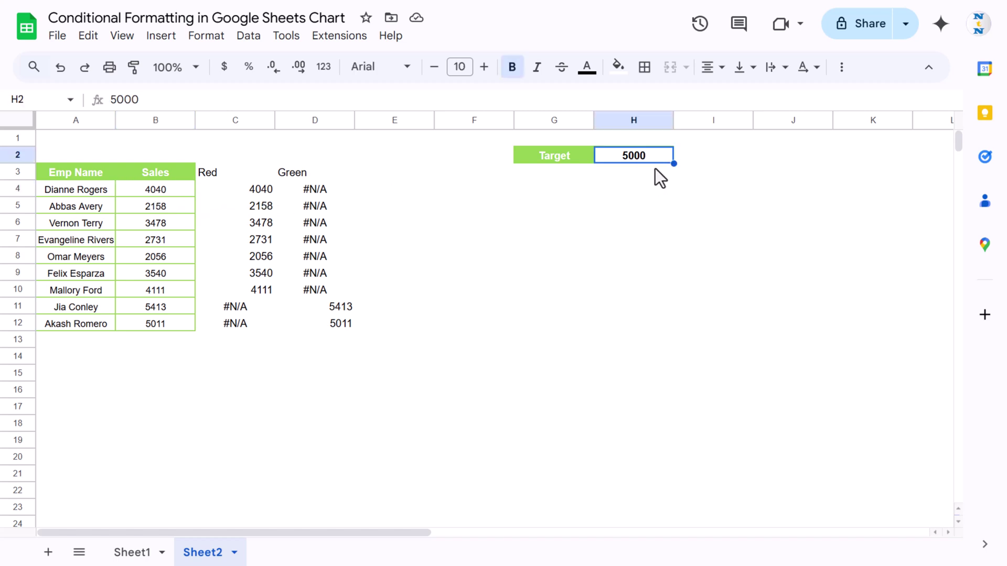
left_click(261, 190)
left_click(318, 193)
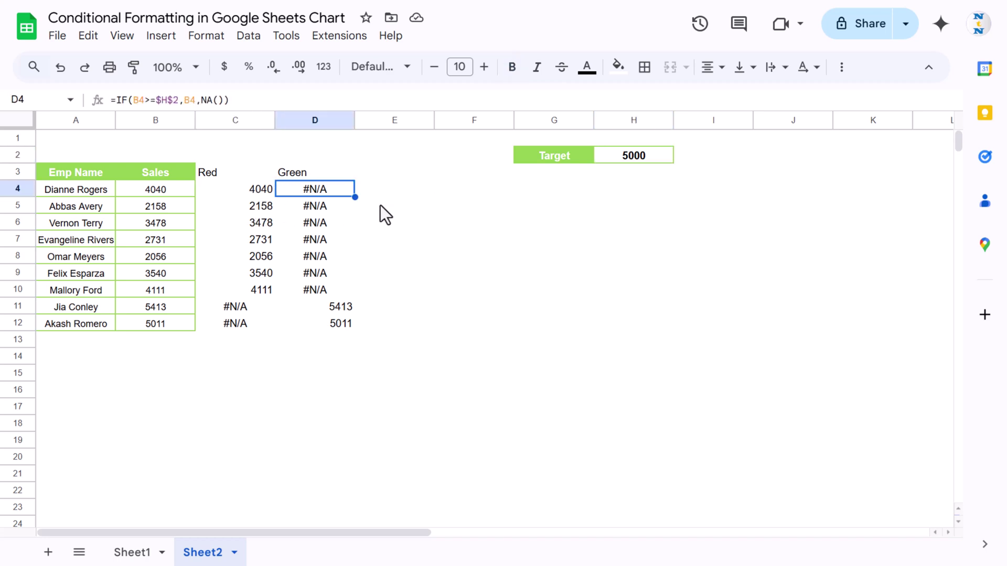
left_click(153, 310)
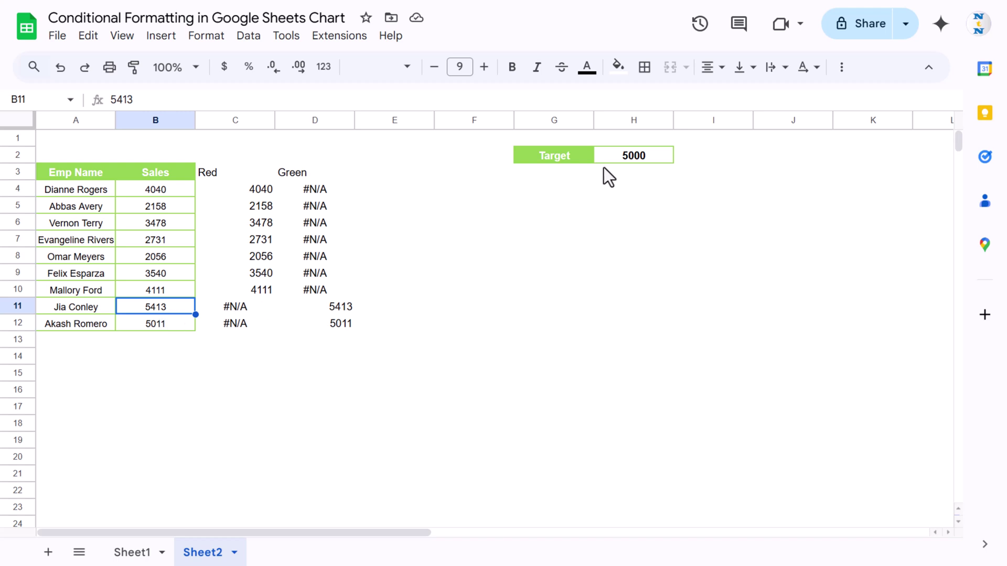
left_click(635, 157)
left_click(310, 311)
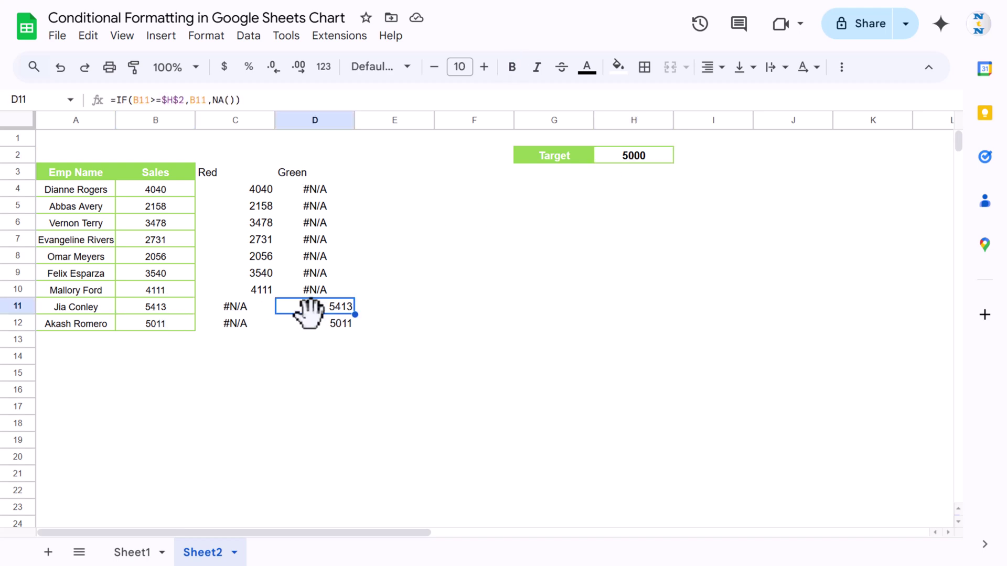
Centre-align the Red and Green columns C3:D12.
left_click_drag(213, 174, 329, 325)
left_click(712, 68)
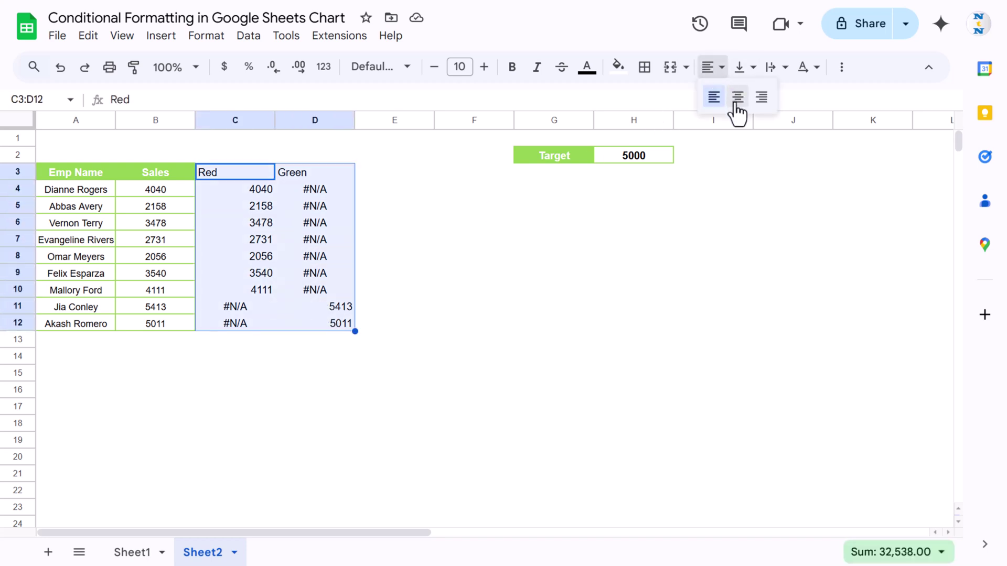
left_click(737, 97)
left_click(283, 223)
left_click(230, 178)
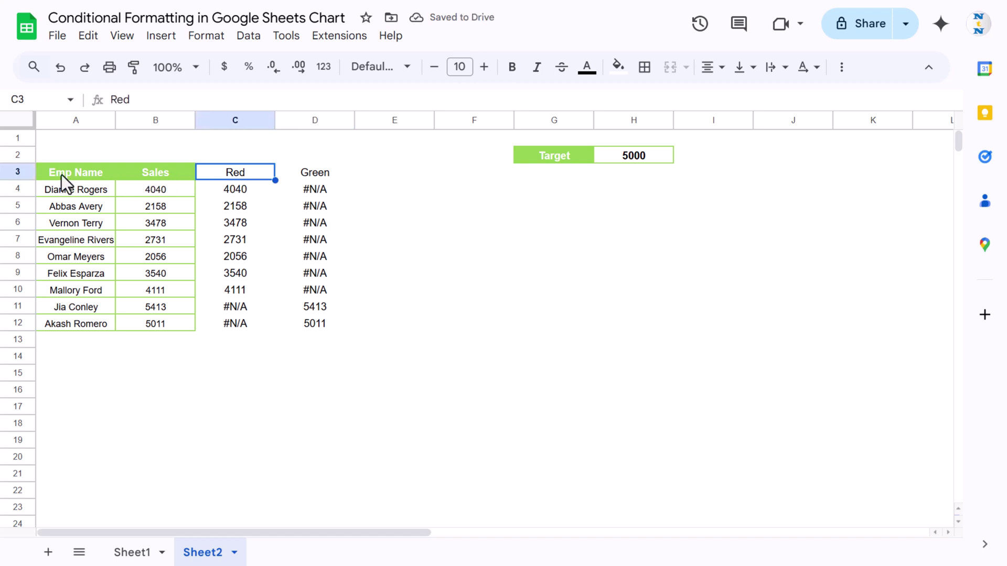
Insert a new chart from an empty cell and move it beside the data table.
left_click(439, 341)
left_click(160, 36)
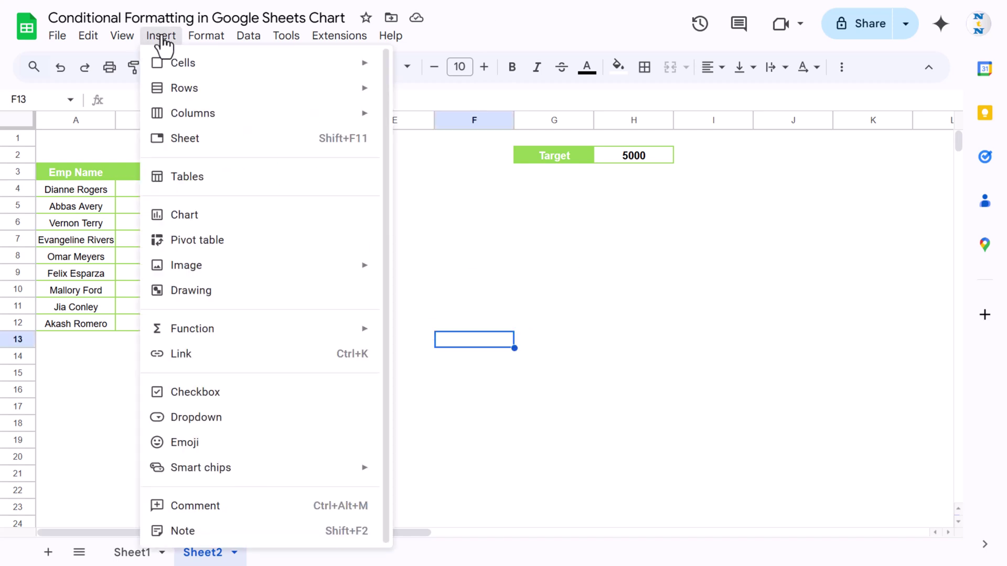
mouse_move(206, 36)
mouse_move(158, 37)
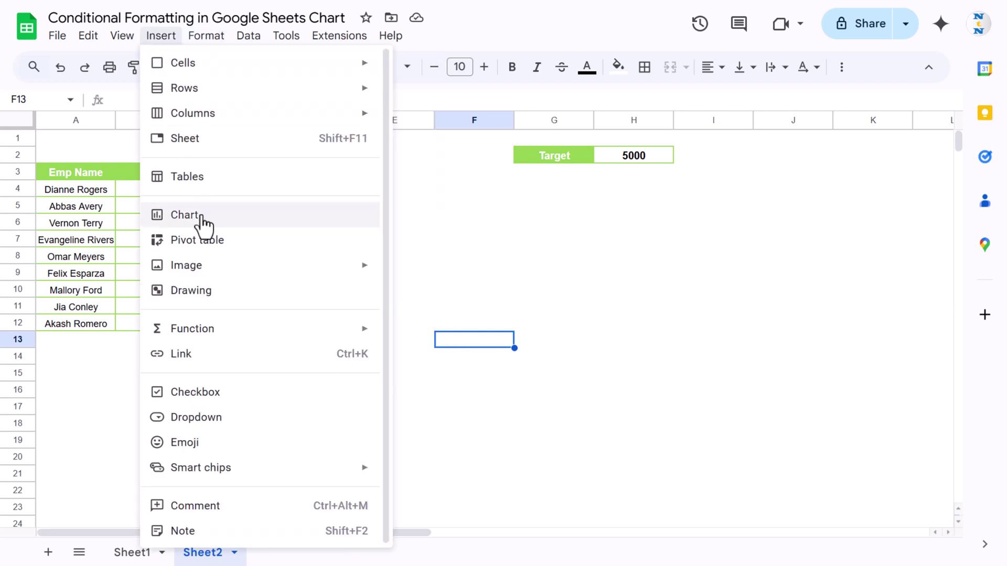
left_click(239, 226)
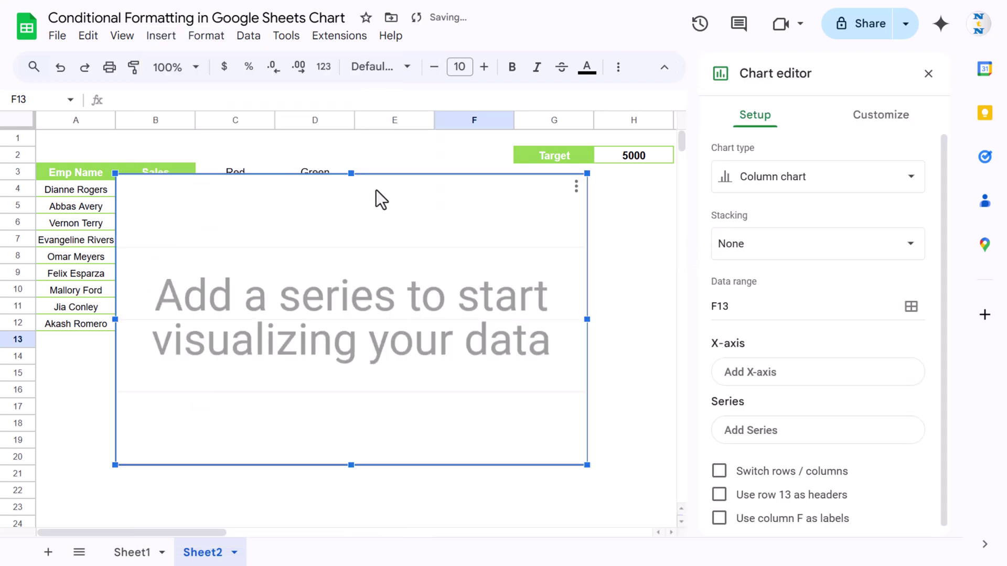
left_click_drag(383, 198, 465, 206)
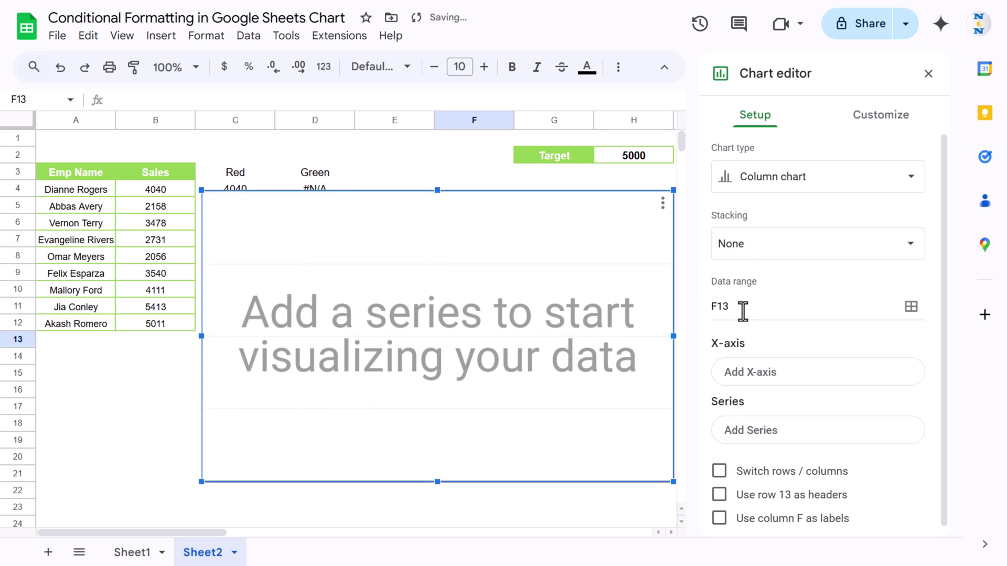
Make the chart a stacked column chart and begin editing its data range.
left_click(800, 192)
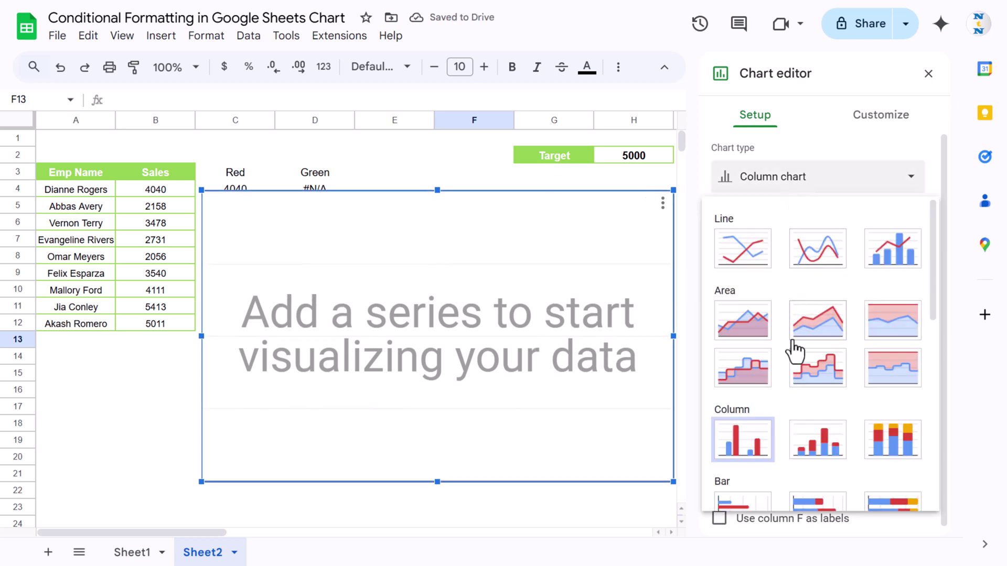
scroll(822, 388, "down", 1)
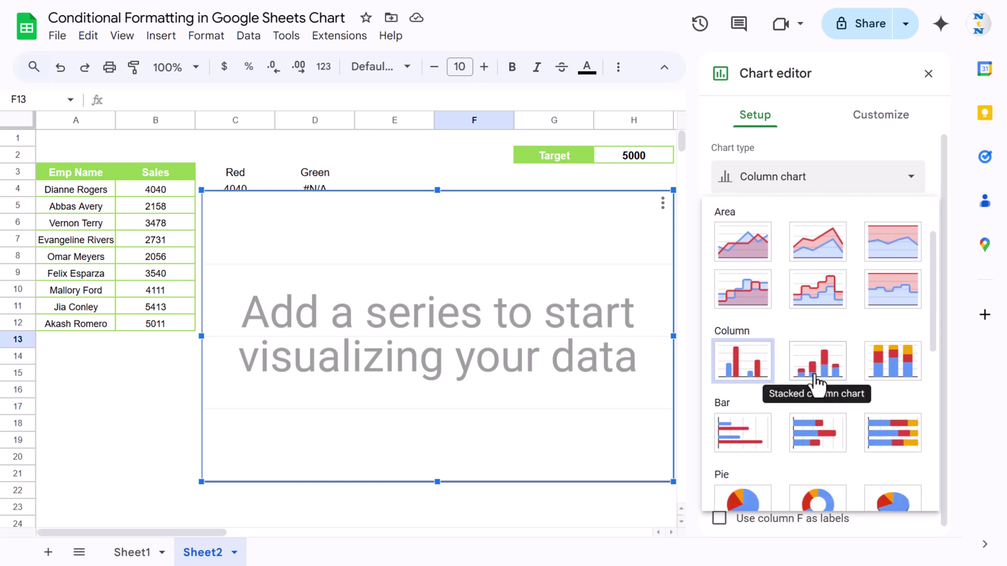
left_click(816, 378)
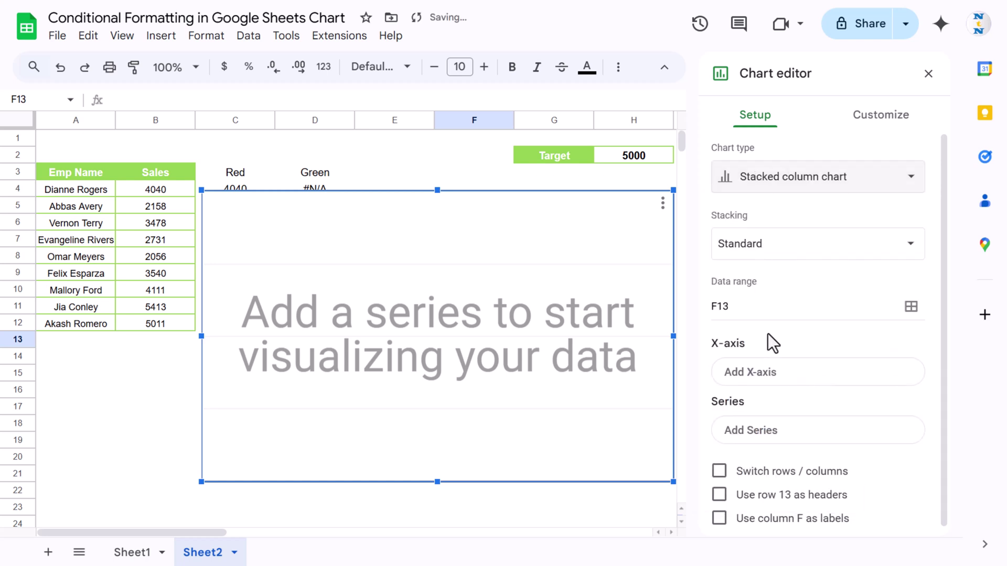
left_click(755, 307)
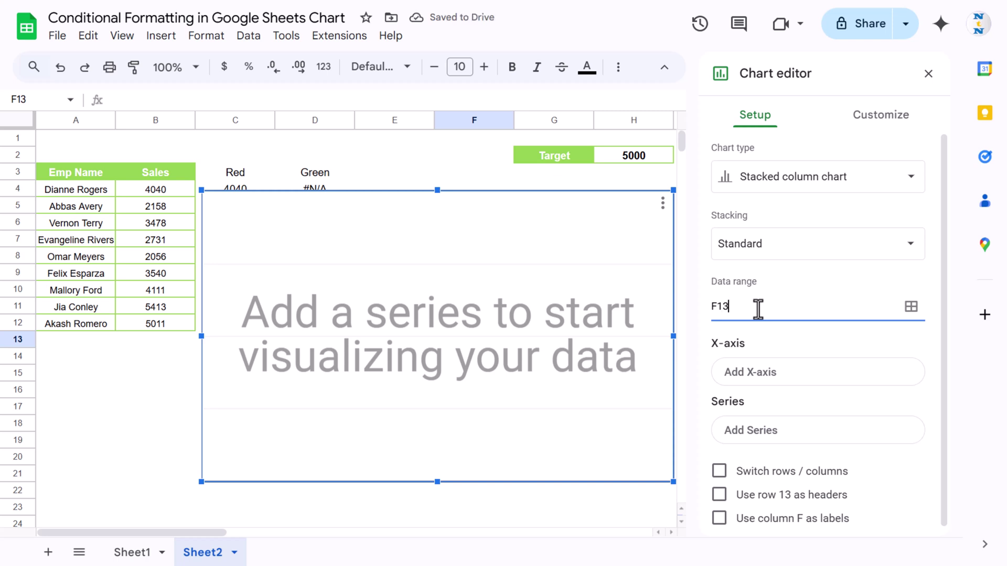
Set the chart's data ranges to A3:A12, C3:C12 and D3:D12.
left_click(911, 306)
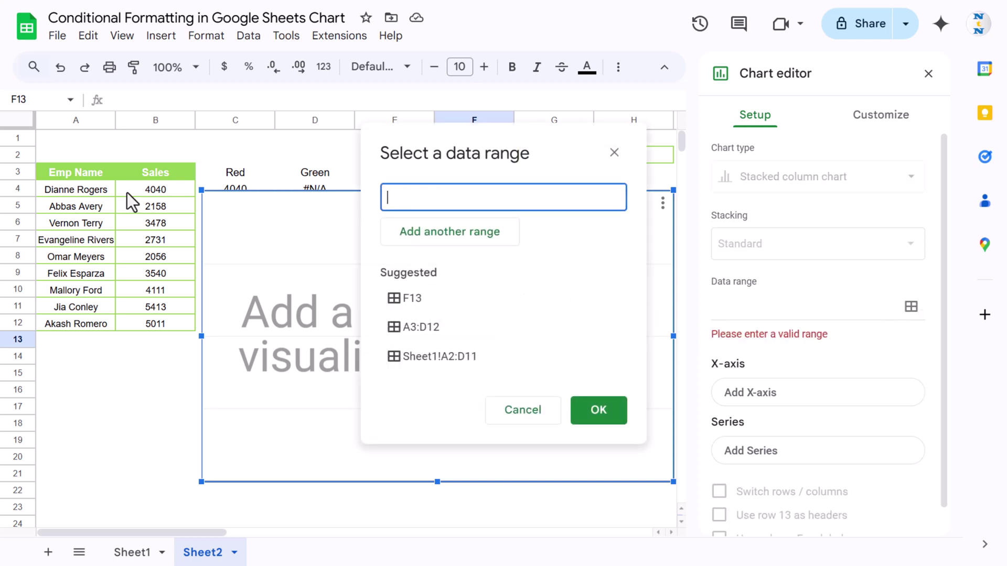
left_click_drag(80, 174, 79, 323)
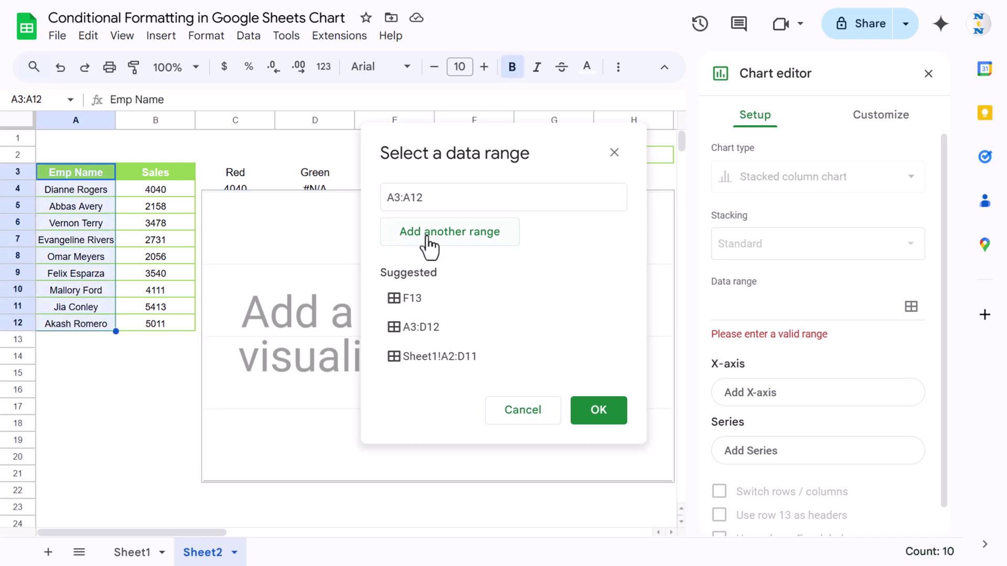
left_click(454, 237)
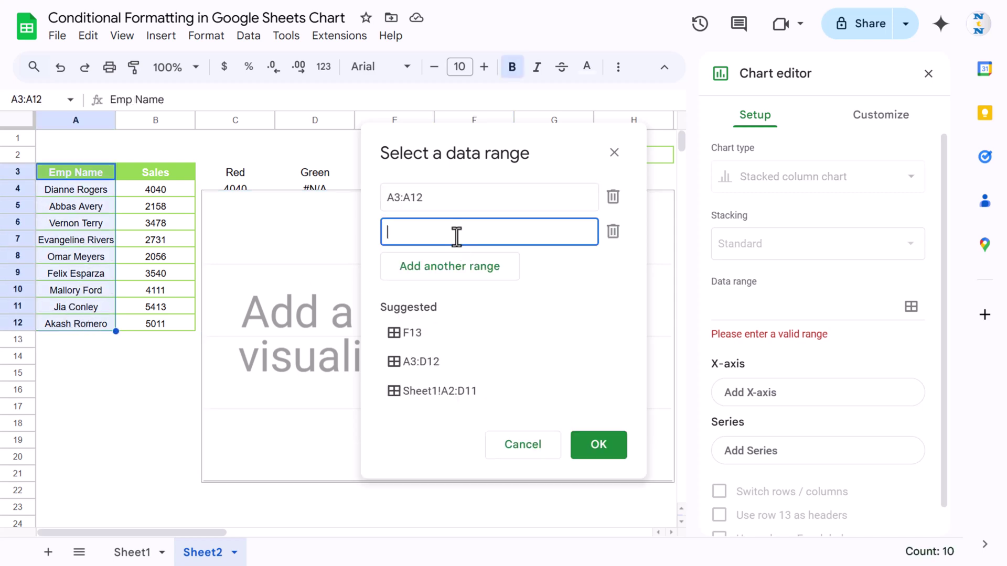
left_click(249, 195)
left_click_drag(249, 169, 240, 319)
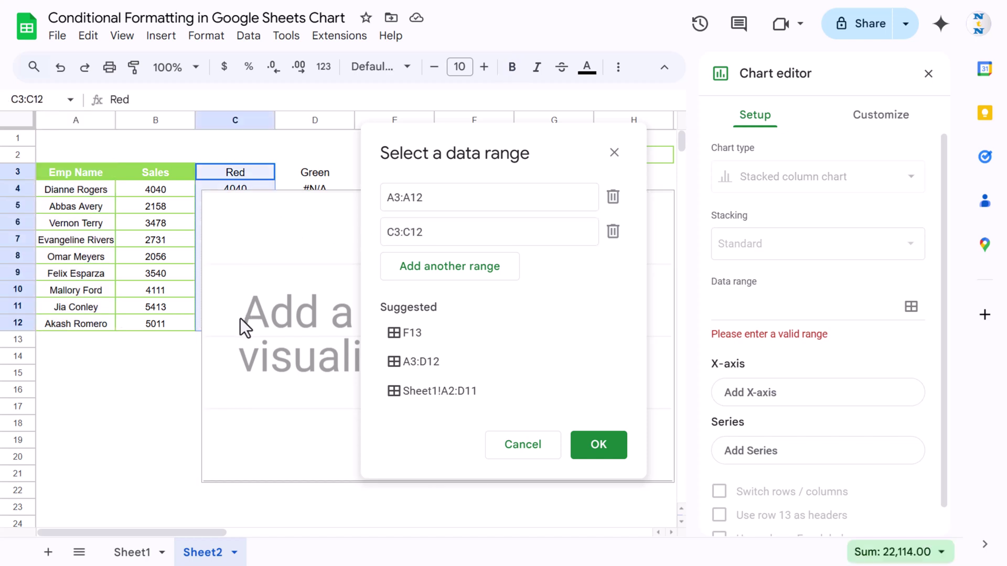
left_click(491, 271)
left_click_drag(315, 183, 317, 321)
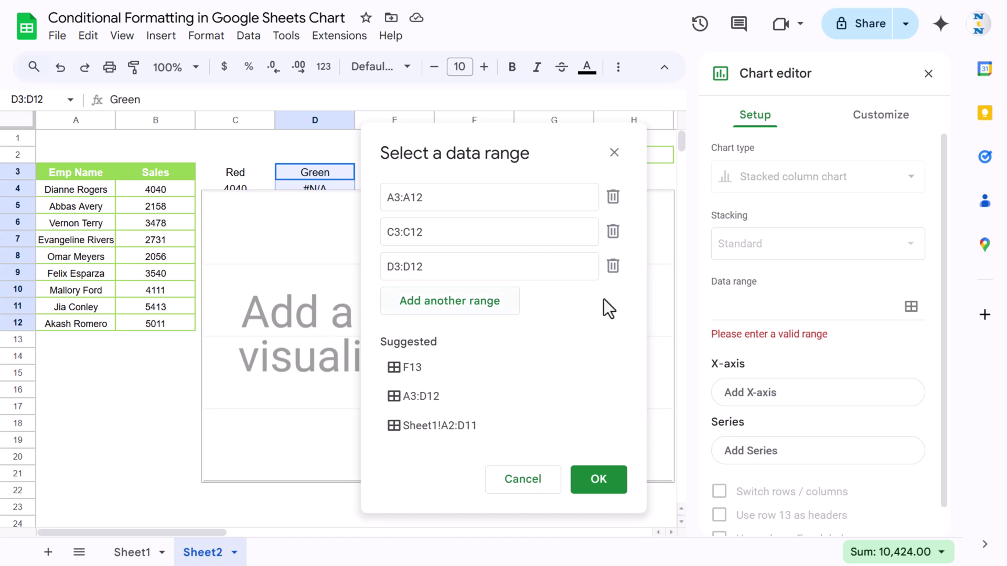
left_click(595, 479)
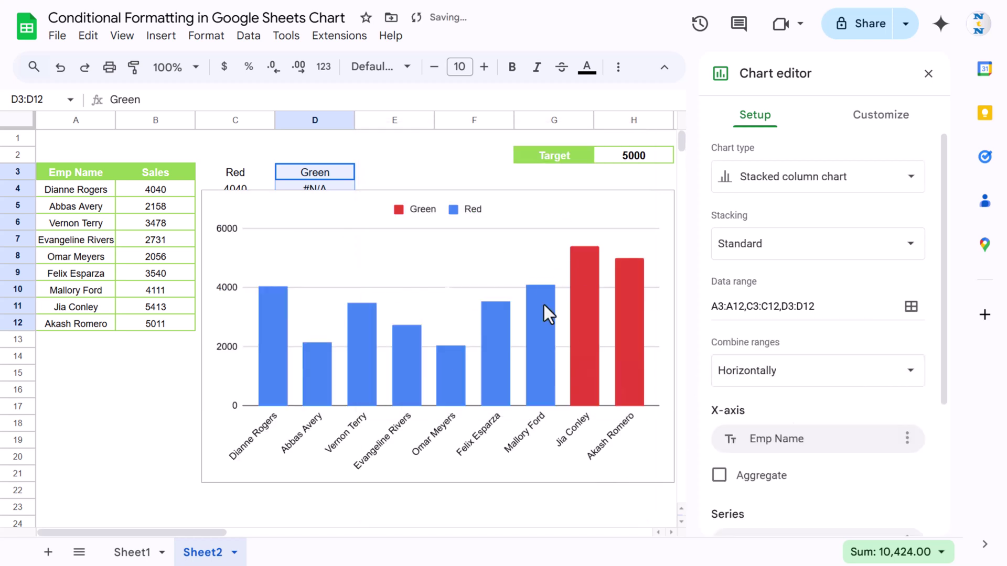
Turn on Aggregate and Use row 3 as headers in the chart Setup.
scroll(842, 398, "down", 2)
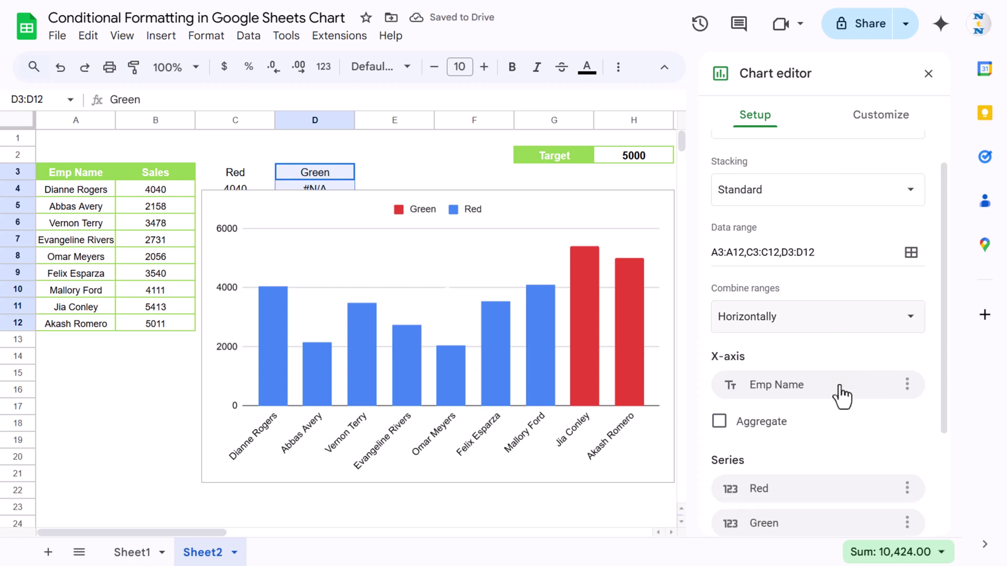
scroll(841, 398, "down", 2)
left_click(719, 318)
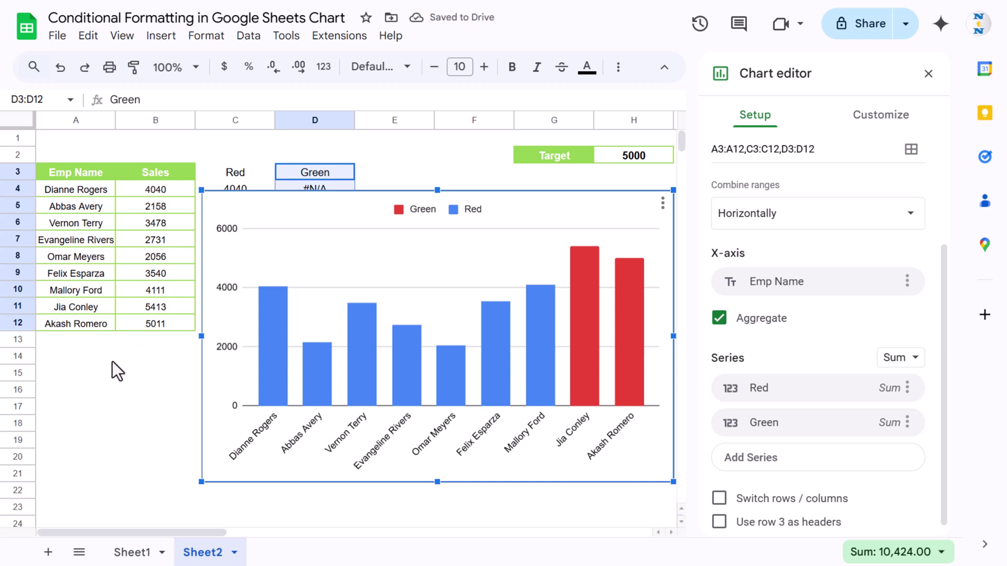
scroll(861, 332, "down", 1)
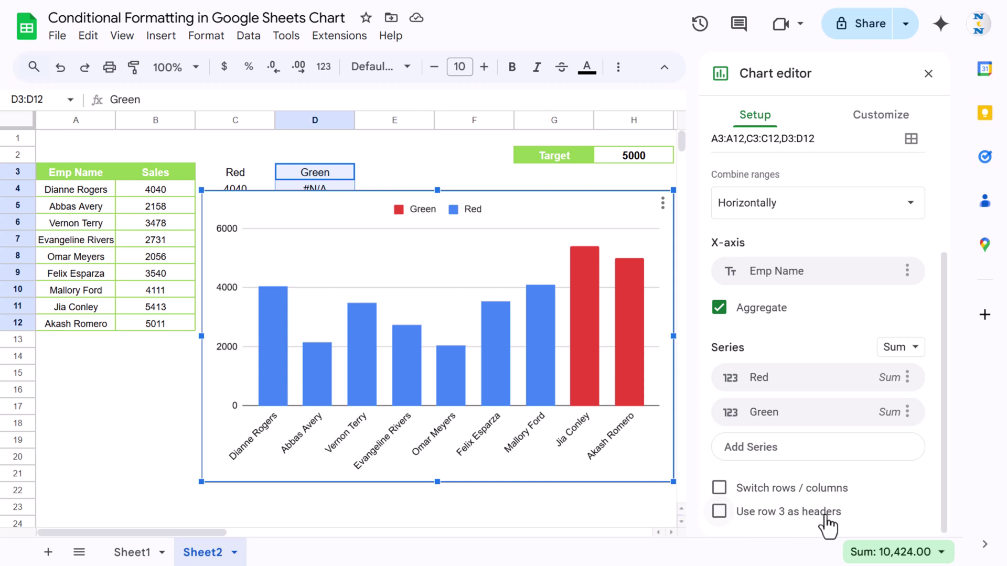
left_click(719, 511)
scroll(841, 281, "up", 4)
Fill the Red series bars orange in the chart's Series settings.
left_click(882, 118)
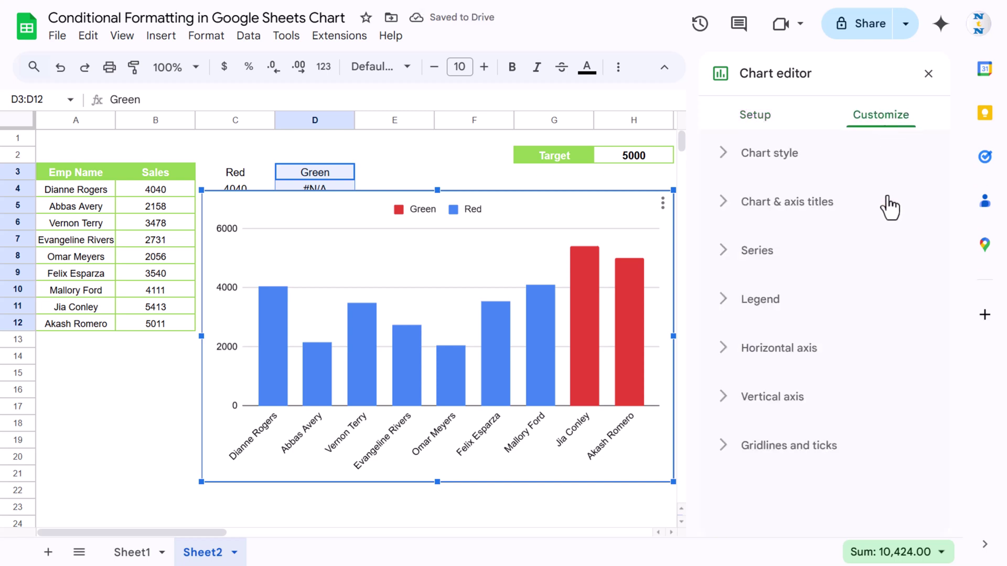
left_click(769, 252)
scroll(830, 270, "down", 2)
left_click(795, 220)
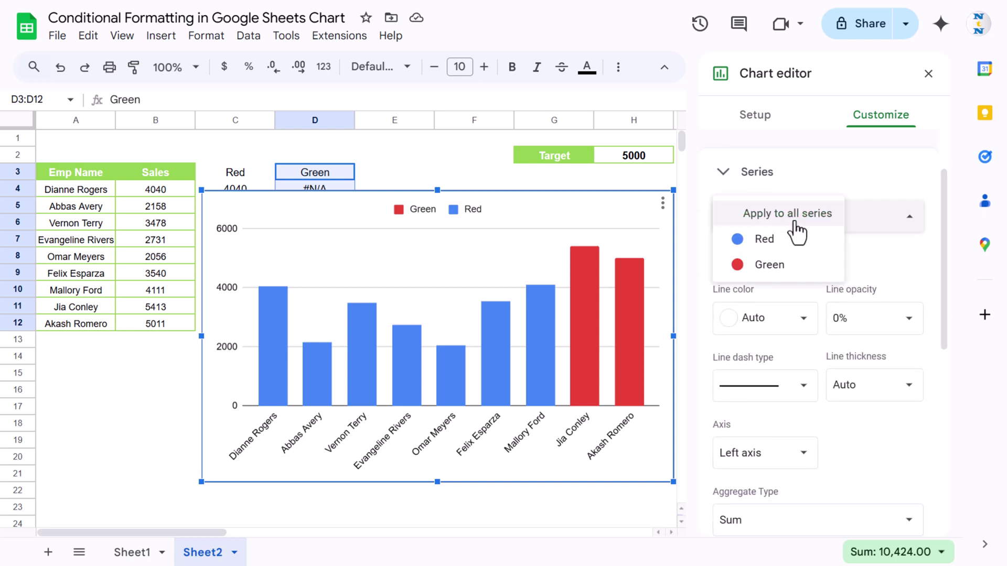
left_click(768, 244)
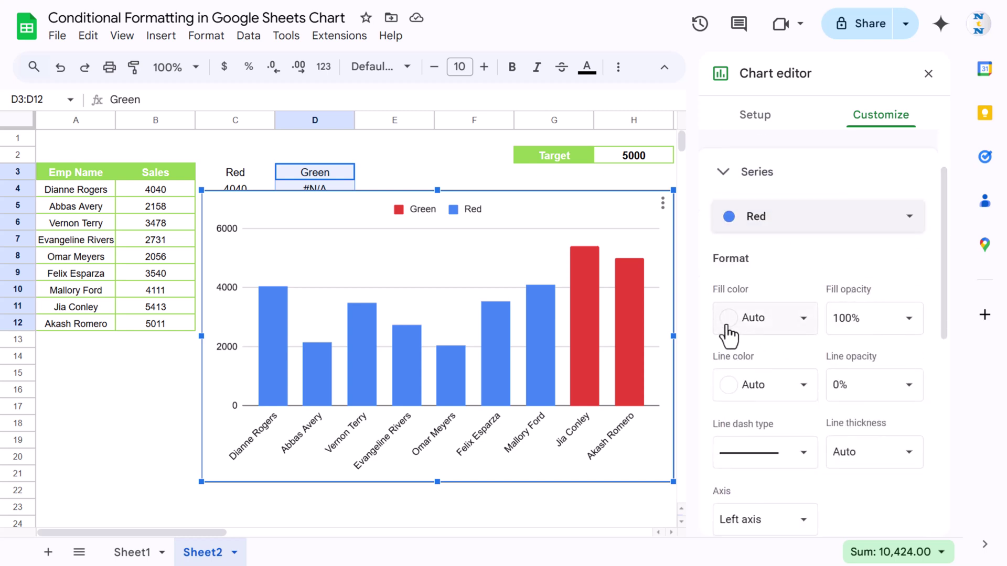
left_click(799, 318)
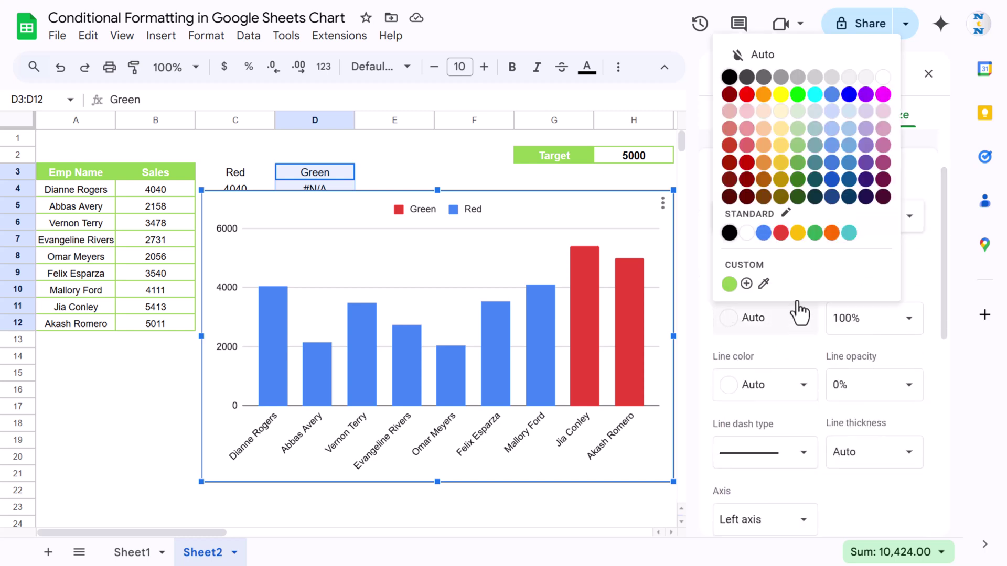
left_click(831, 234)
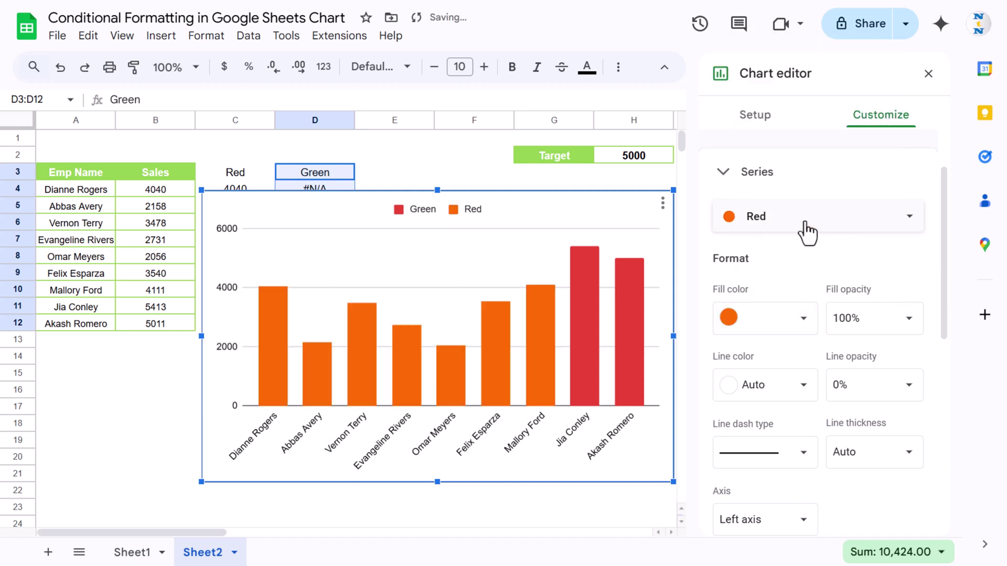
Show bold data labels at Outside end on the Red series bars.
scroll(815, 260, "down", 3)
scroll(823, 382, "down", 3)
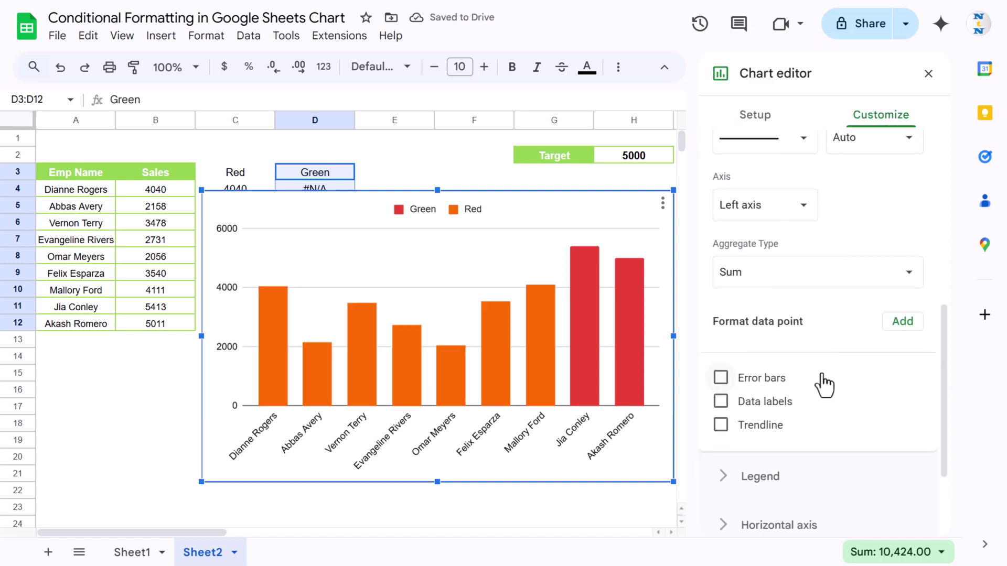
left_click(720, 402)
scroll(872, 353, "down", 1)
scroll(866, 343, "down", 1)
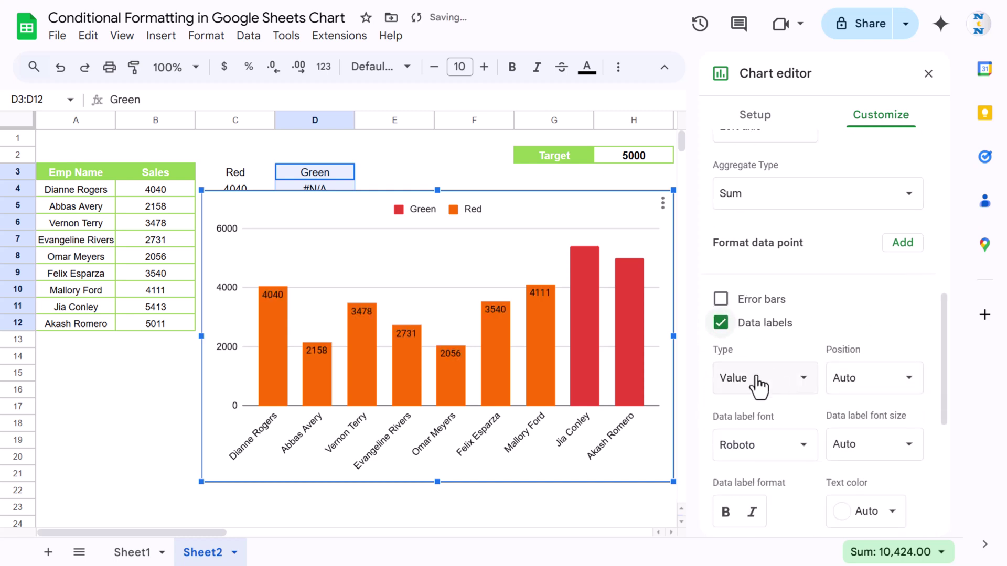
left_click(909, 385)
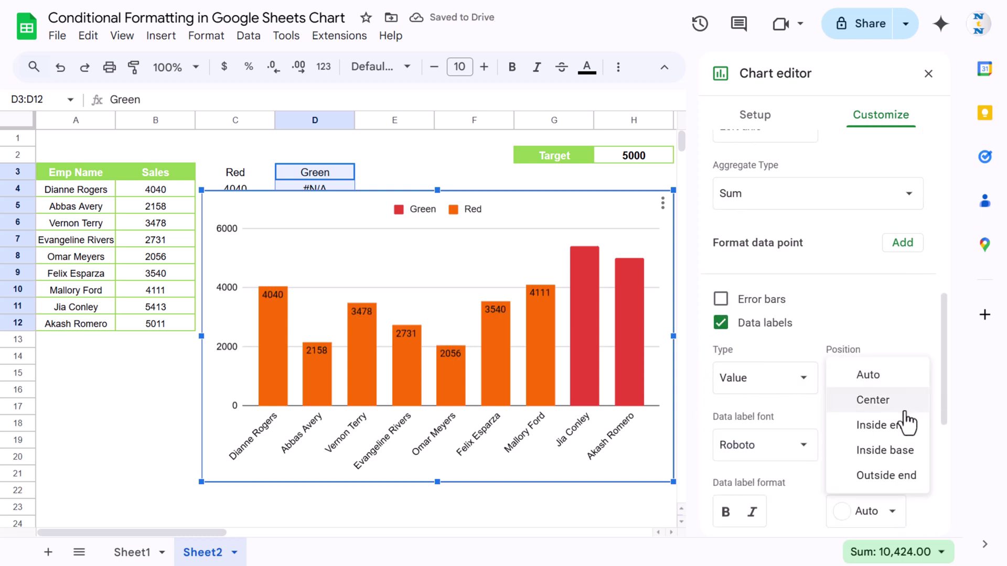
left_click(893, 477)
scroll(861, 319, "down", 3)
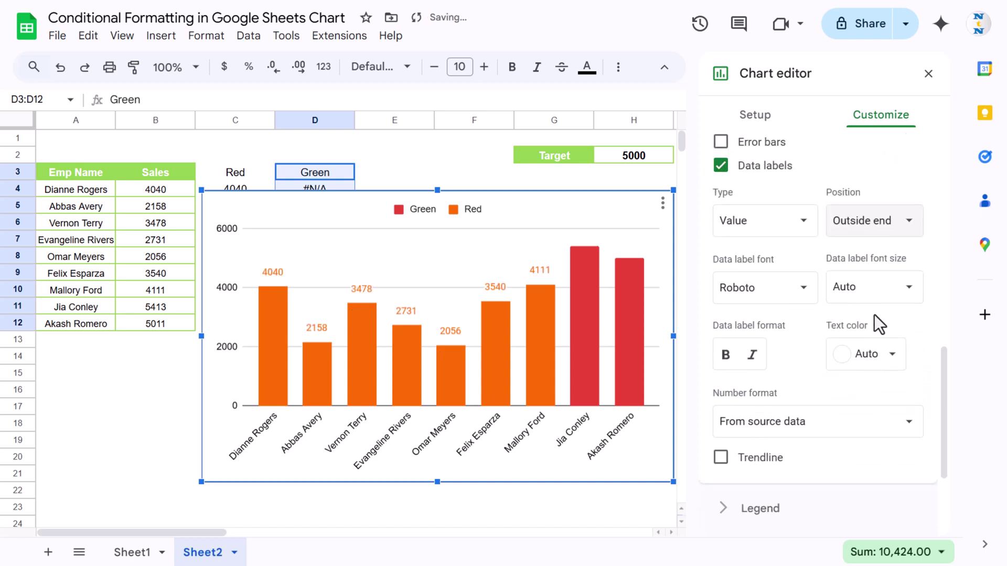
left_click(725, 354)
scroll(796, 338, "up", 12)
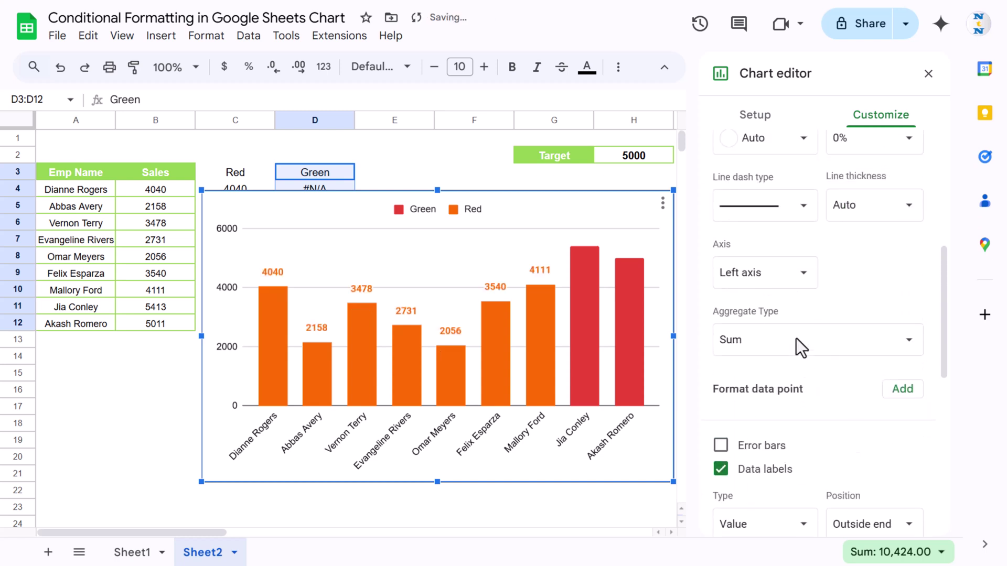
Fill the Green series bars light green.
left_click(792, 297)
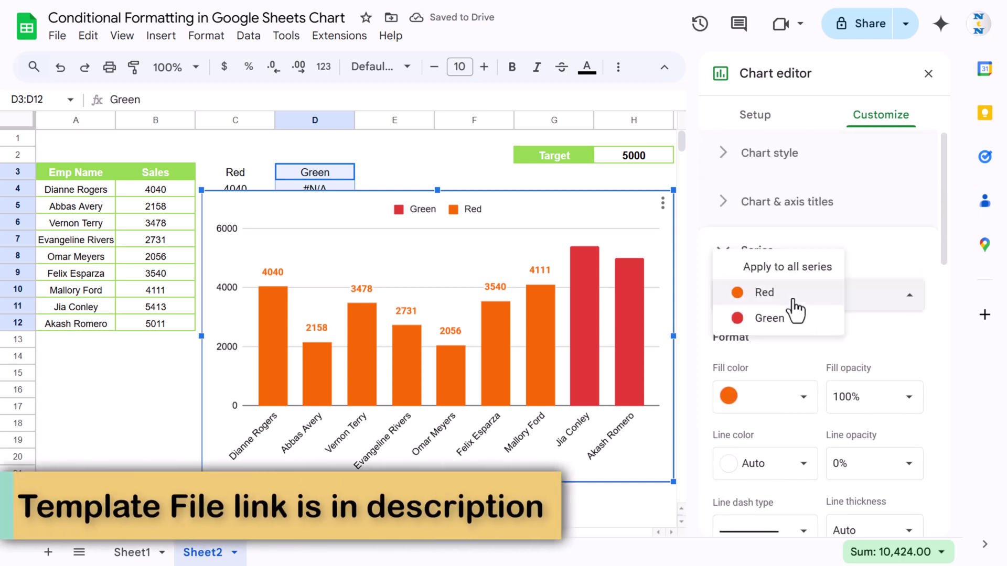
left_click(787, 316)
scroll(826, 327, "down", 2)
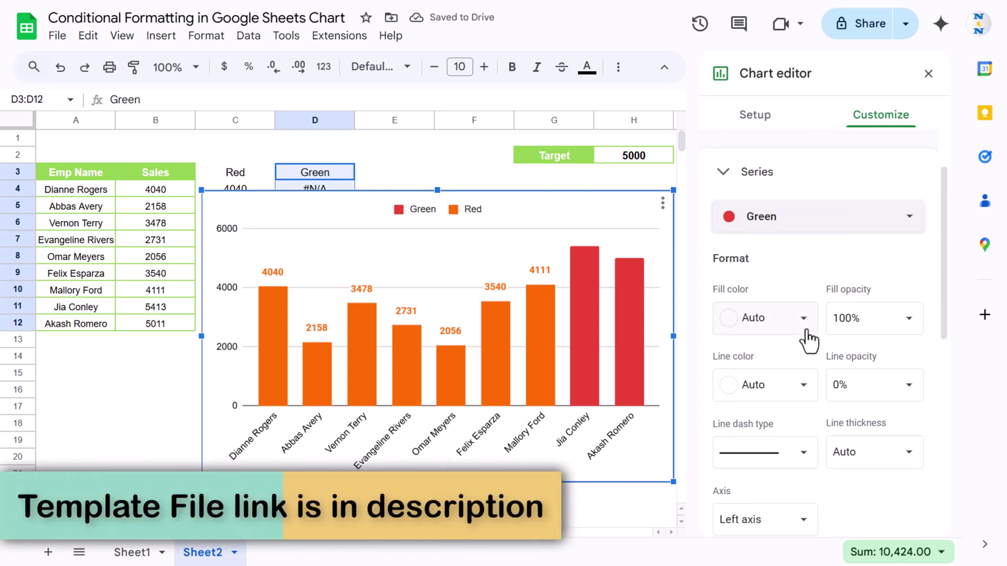
left_click(806, 325)
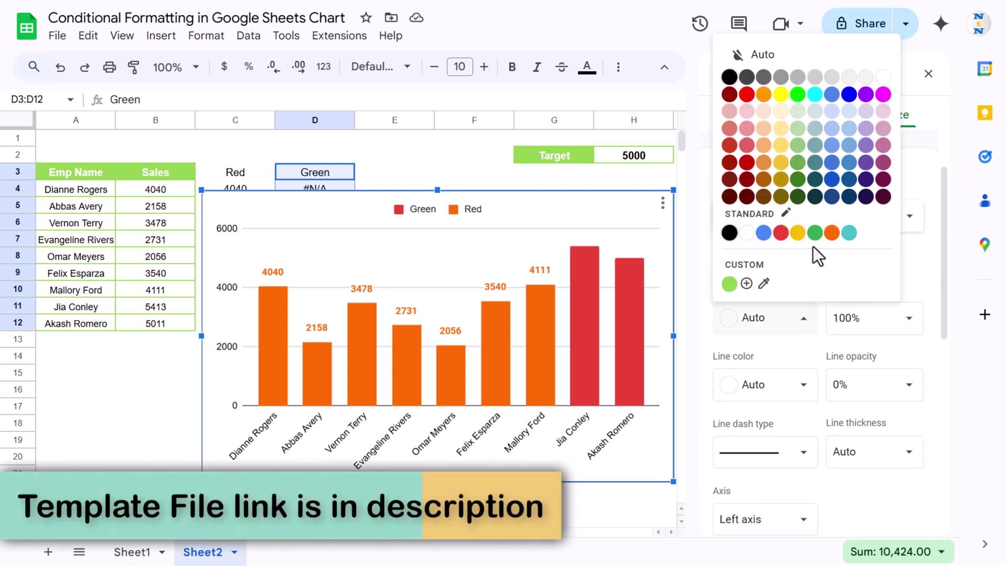
left_click(729, 284)
left_click(789, 325)
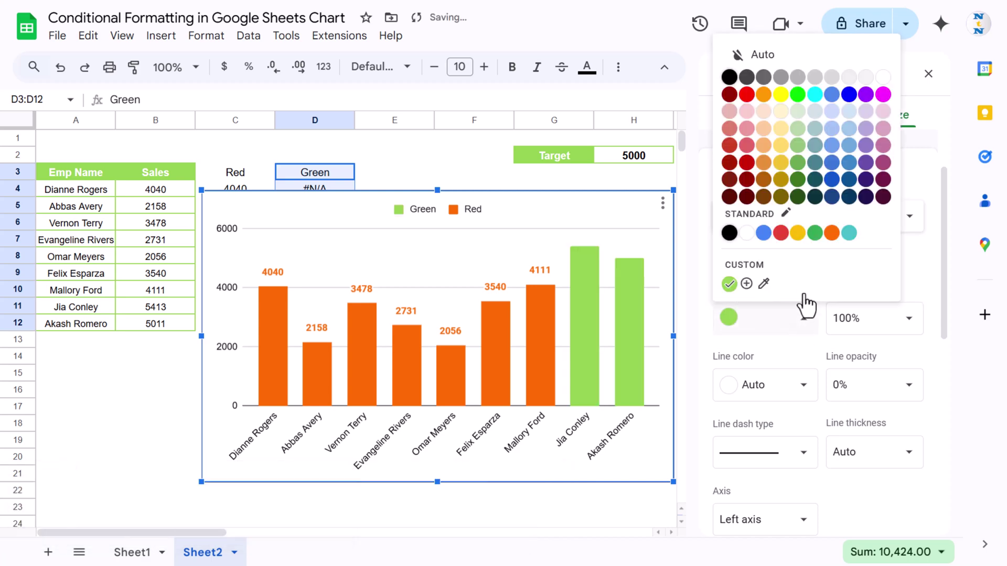
left_click(802, 348)
Show data labels on the Green series bars at Outside end.
scroll(803, 257, "down", 8)
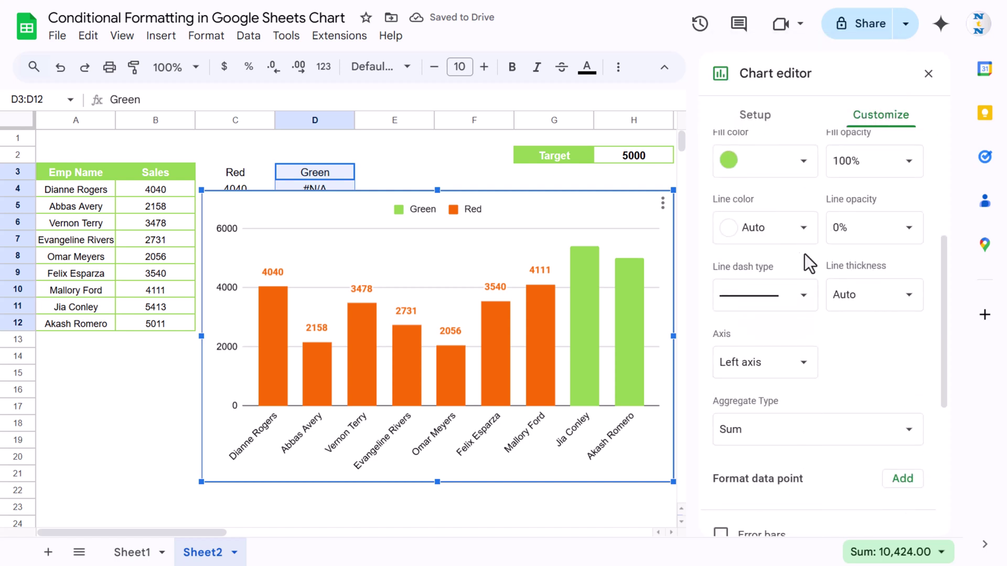
left_click(721, 323)
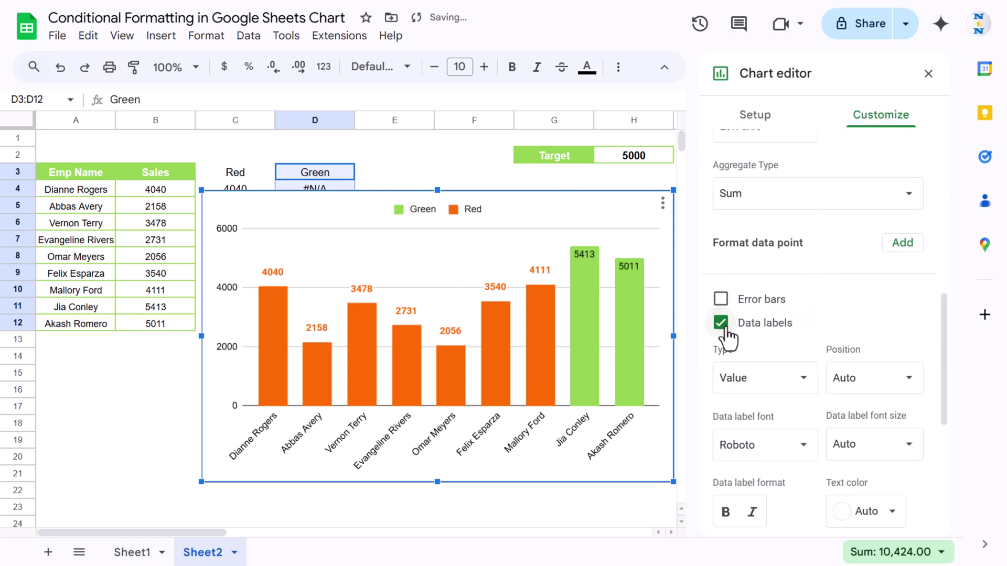
scroll(902, 313, "down", 5)
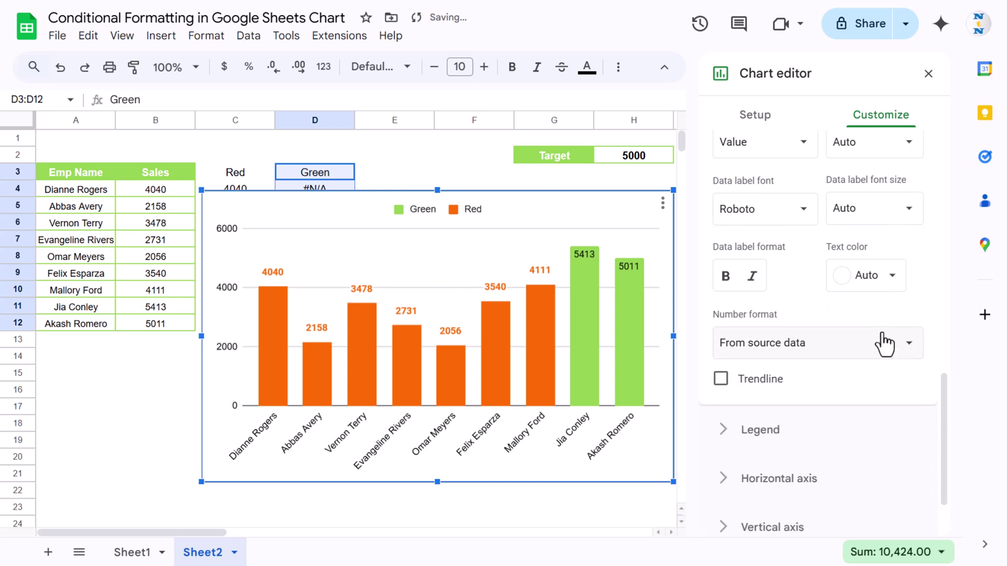
scroll(908, 259, "down", 2)
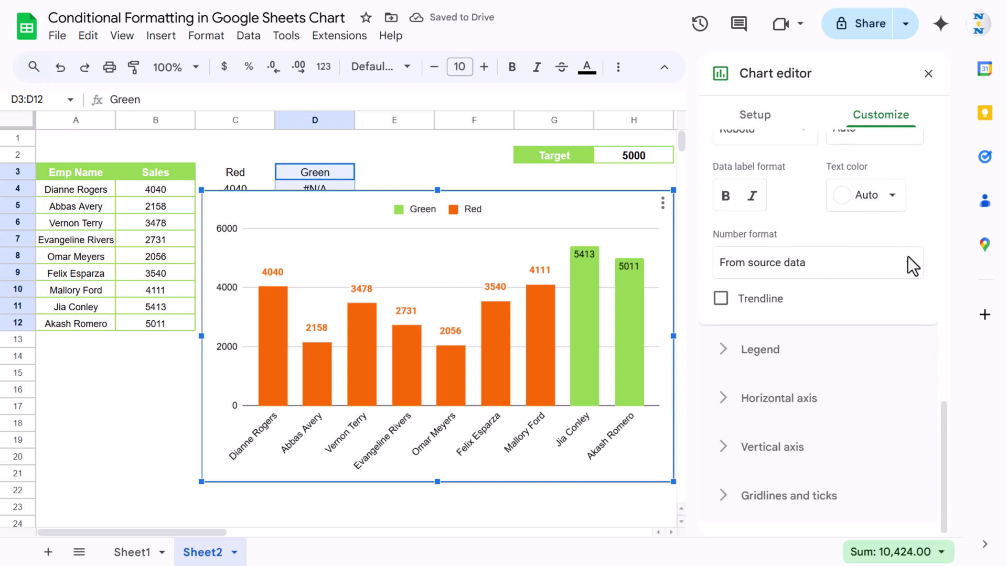
scroll(908, 252, "up", 3)
left_click(903, 229)
left_click(891, 316)
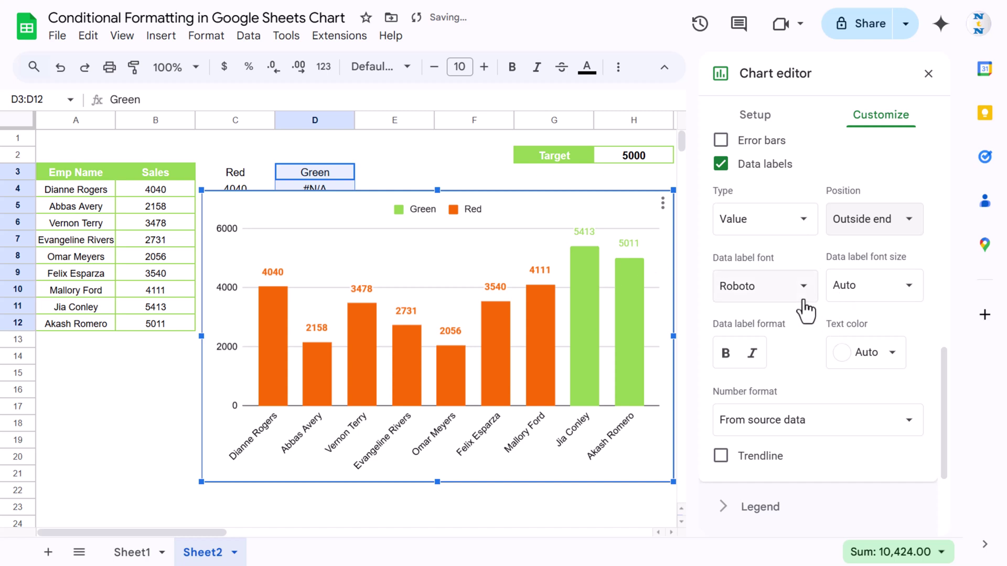
Turn off the chart's major gridlines.
left_click(832, 251)
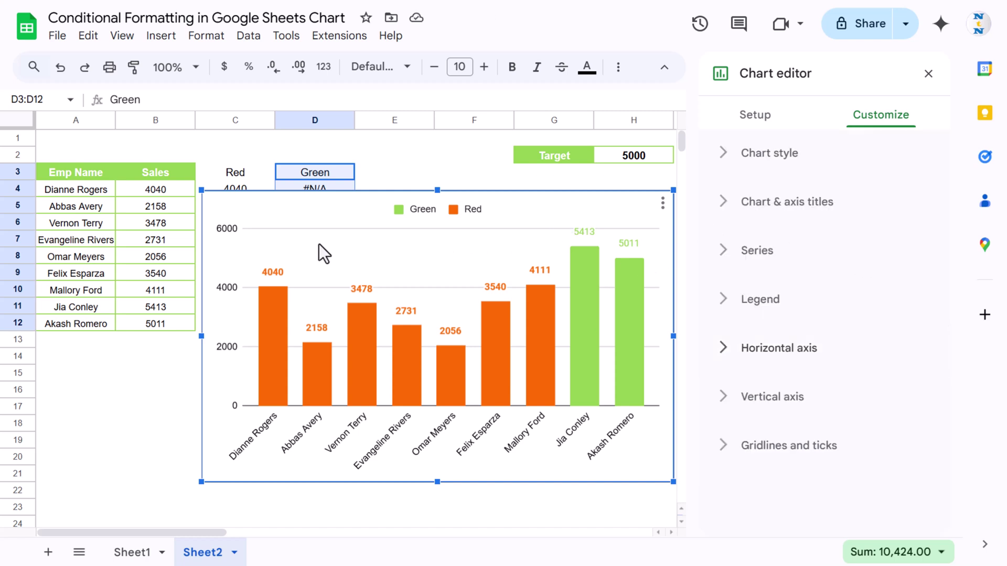
left_click(343, 230)
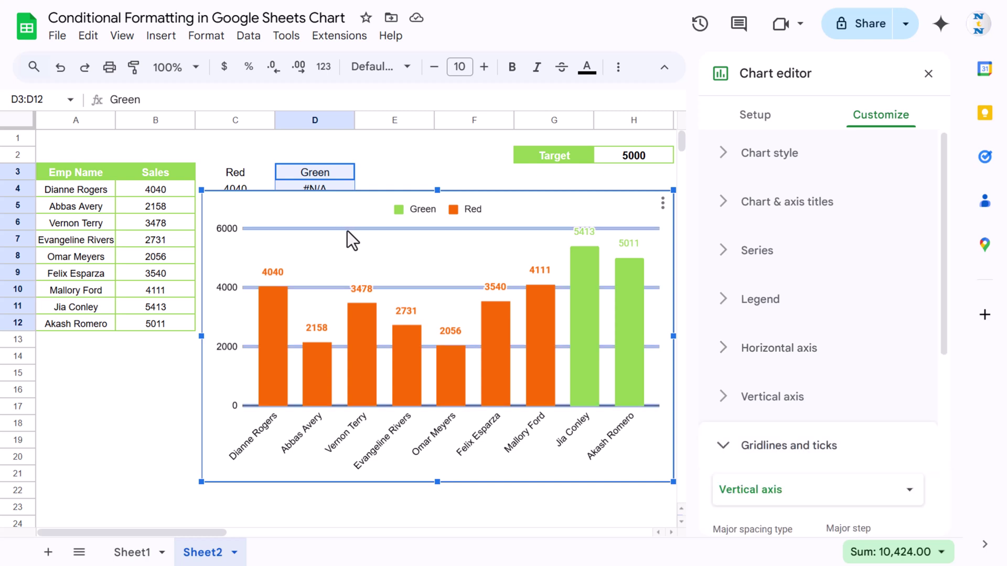
left_click(721, 396)
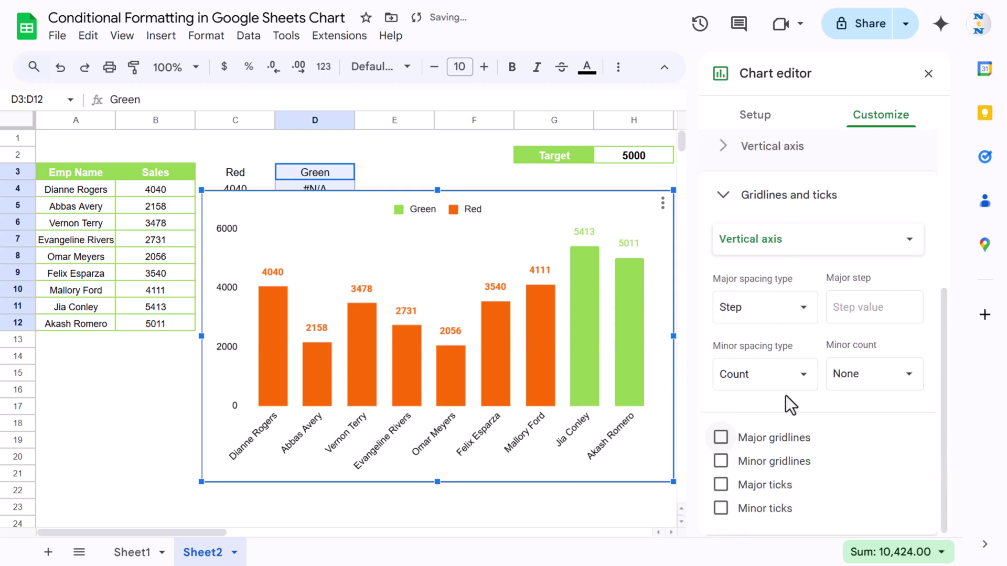
left_click(928, 74)
Widen the chart by dragging its right edge further right.
left_click(798, 302)
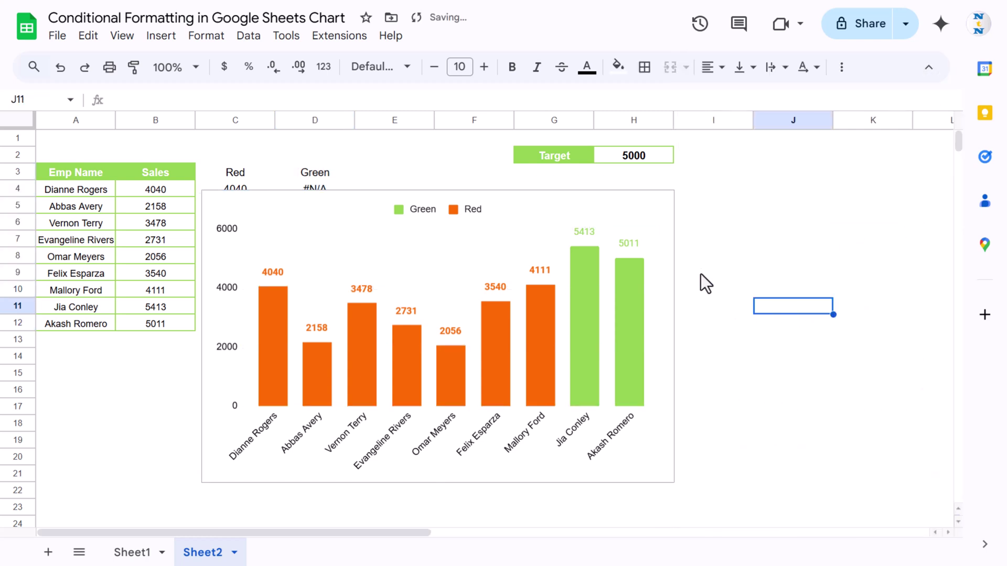
left_click(657, 212)
left_click_drag(674, 336, 882, 336)
Set the chart's legend position to None to remove the Green/Red legend.
double_click(527, 209)
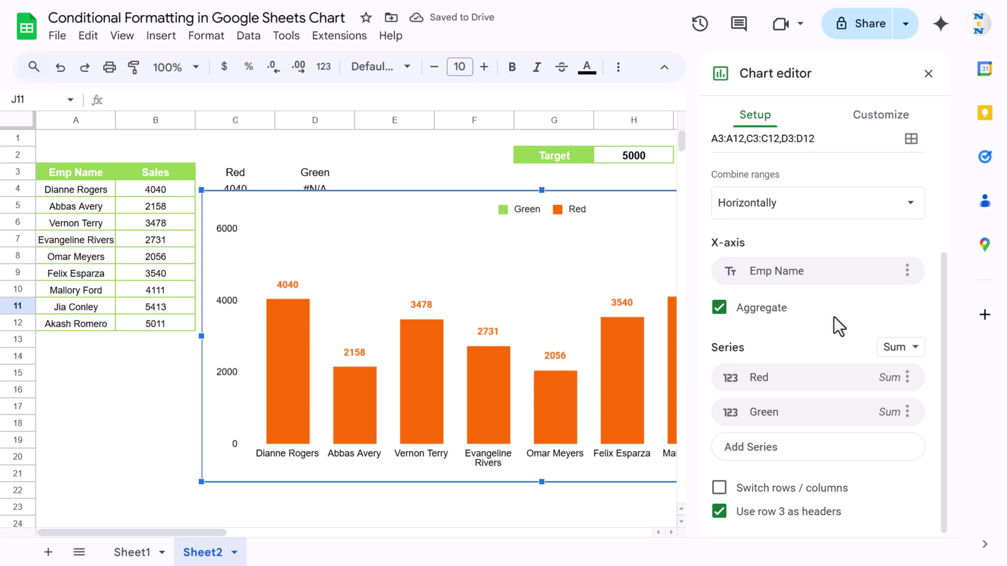
left_click(553, 210)
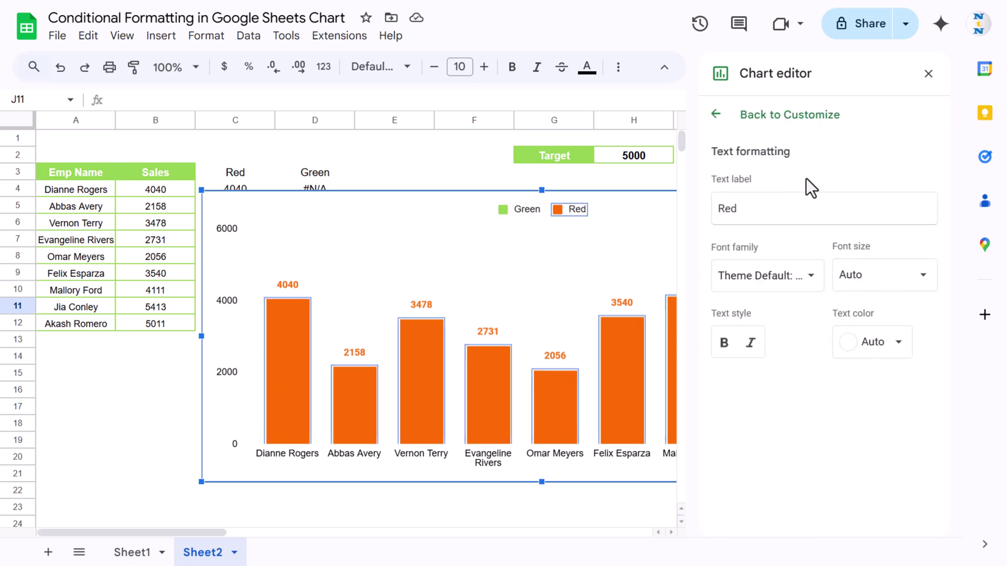
left_click(714, 116)
left_click(804, 363)
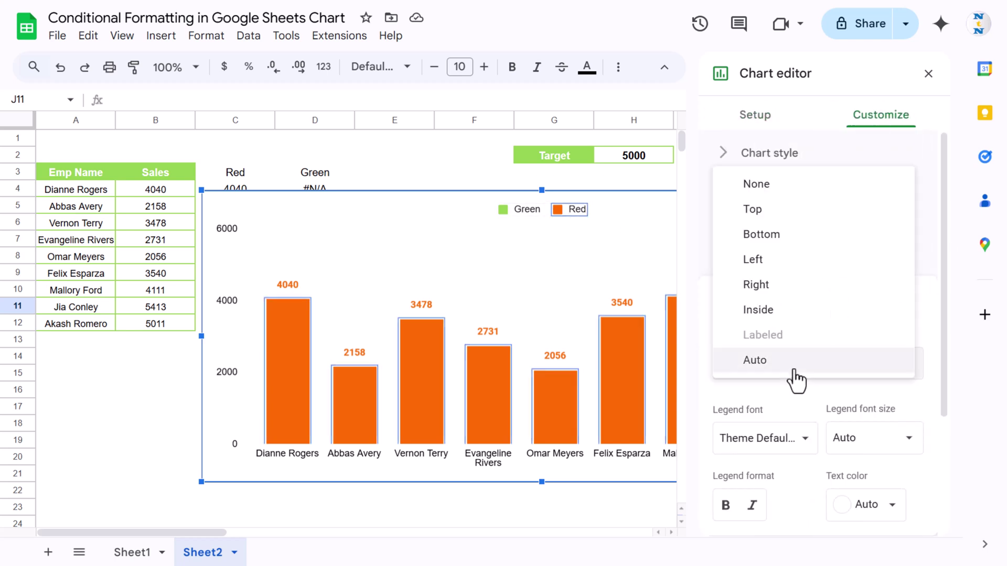
left_click(781, 199)
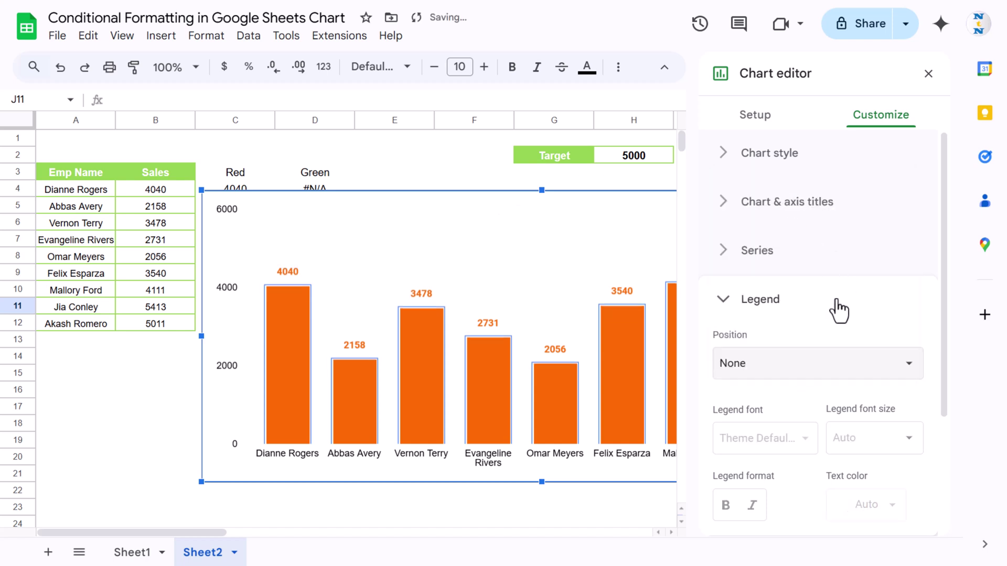
left_click(781, 302)
Enter 'Sales by Employee' as the chart title.
left_click(797, 218)
left_click(748, 322)
type("Sales by Employee")
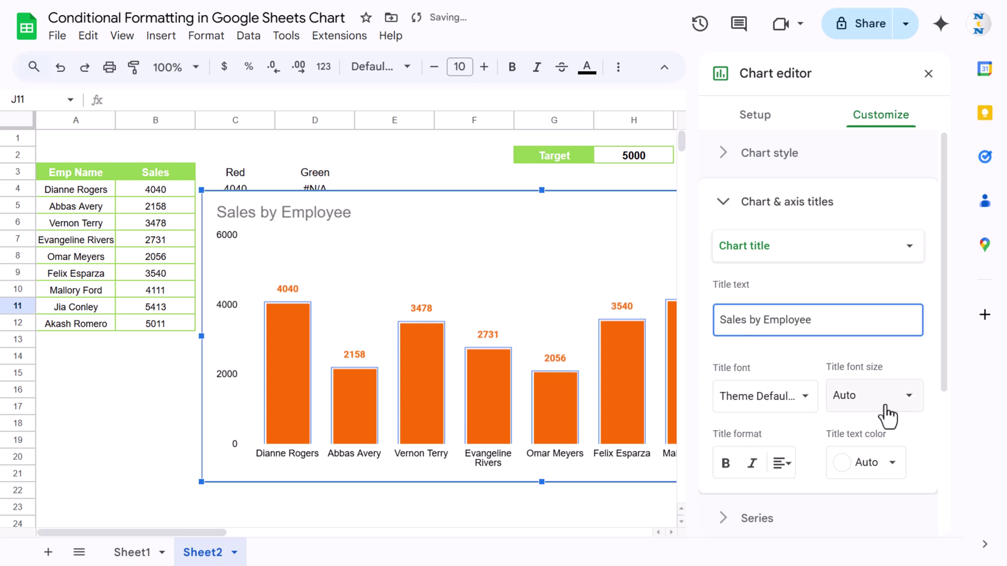
scroll(888, 401, "down", 2)
Format the title centred, black, 18-point Tahoma.
left_click(787, 388)
left_click(802, 412)
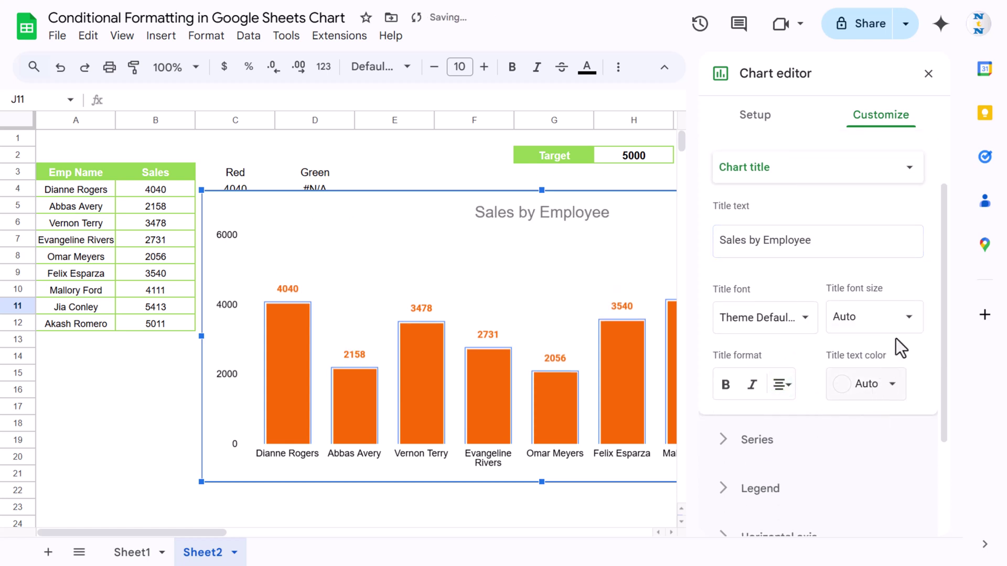
left_click(899, 383)
left_click(735, 142)
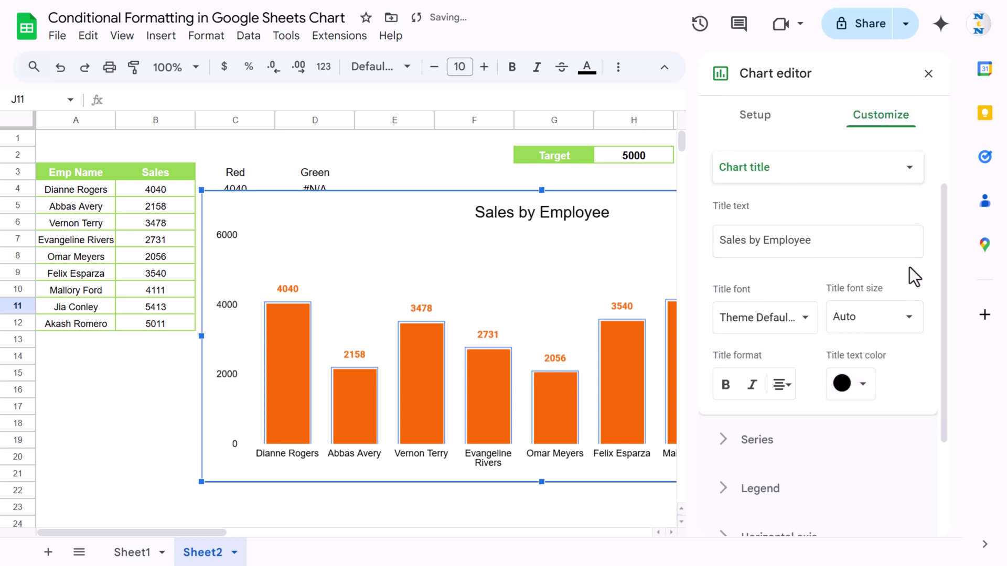
left_click(908, 321)
left_click(874, 183)
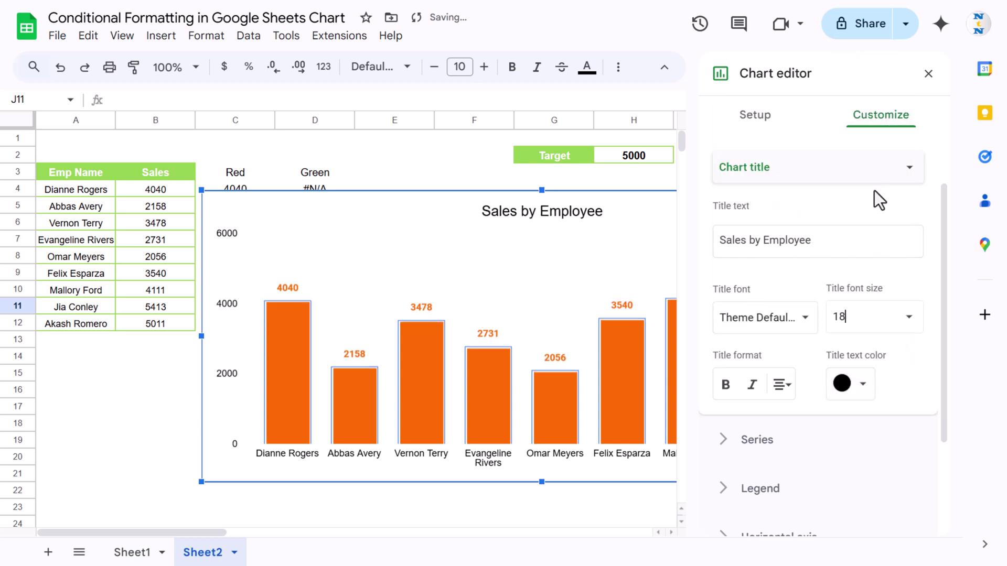
left_click(803, 321)
scroll(795, 441, "down", 2)
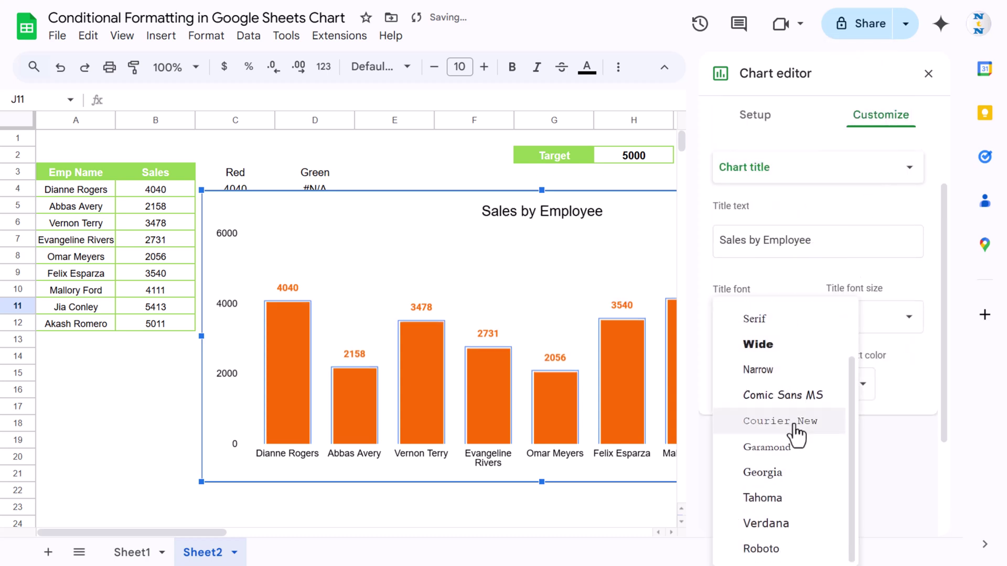
left_click(764, 499)
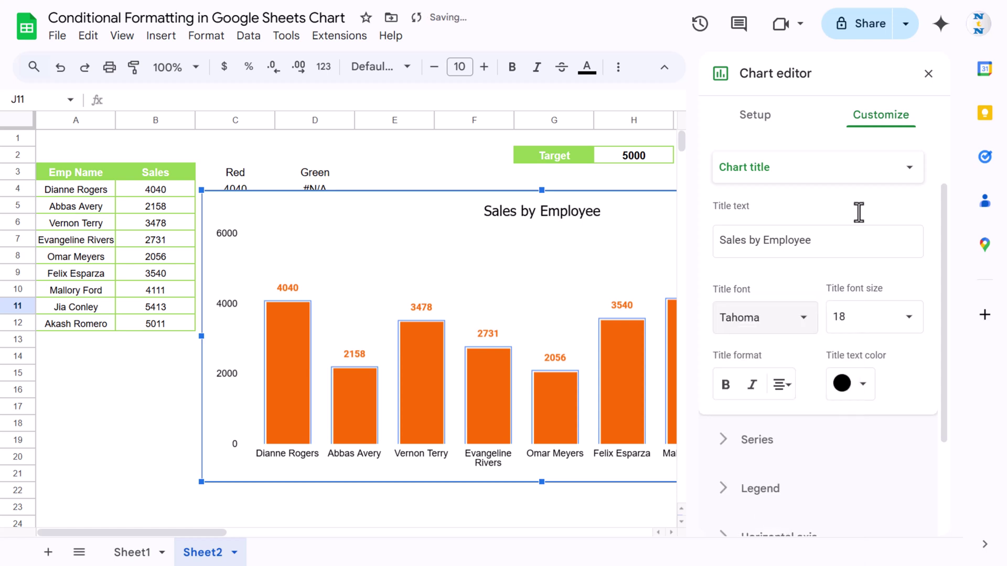
left_click(927, 74)
Move the chart aside and set the text colour of helper range C3:D12 to white.
left_click(894, 258)
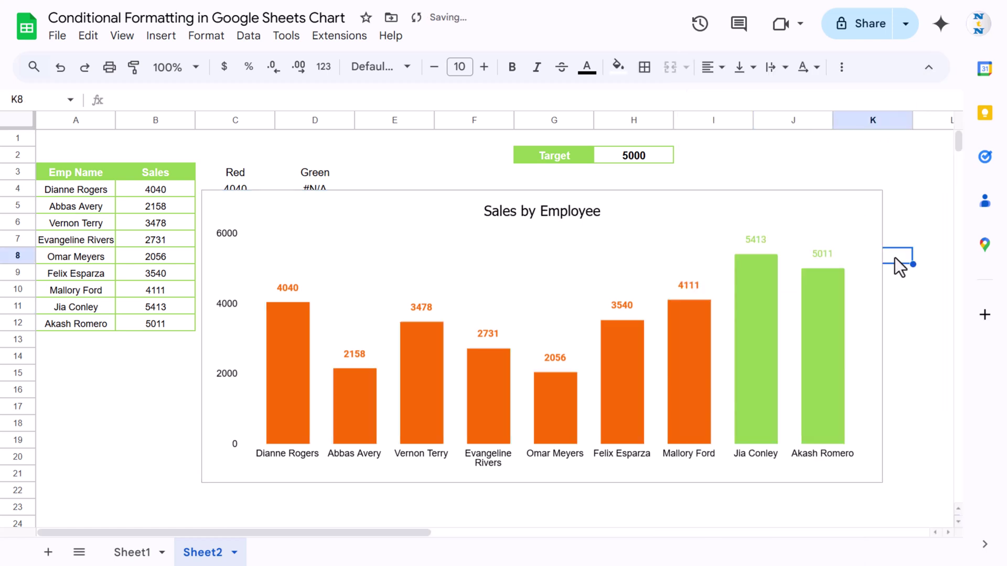
left_click_drag(447, 213, 531, 219)
left_click_drag(234, 174, 294, 318)
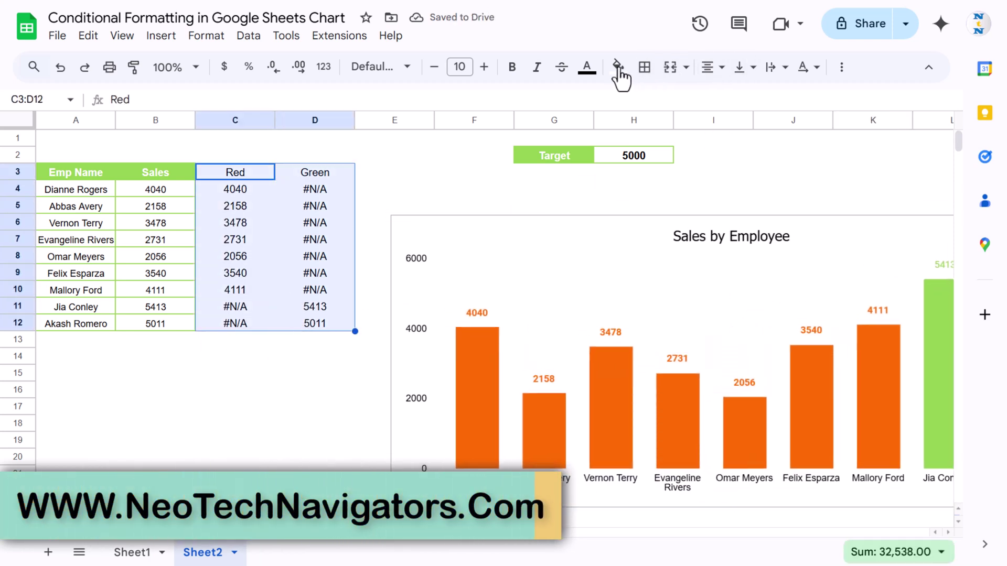
left_click(588, 69)
left_click(745, 123)
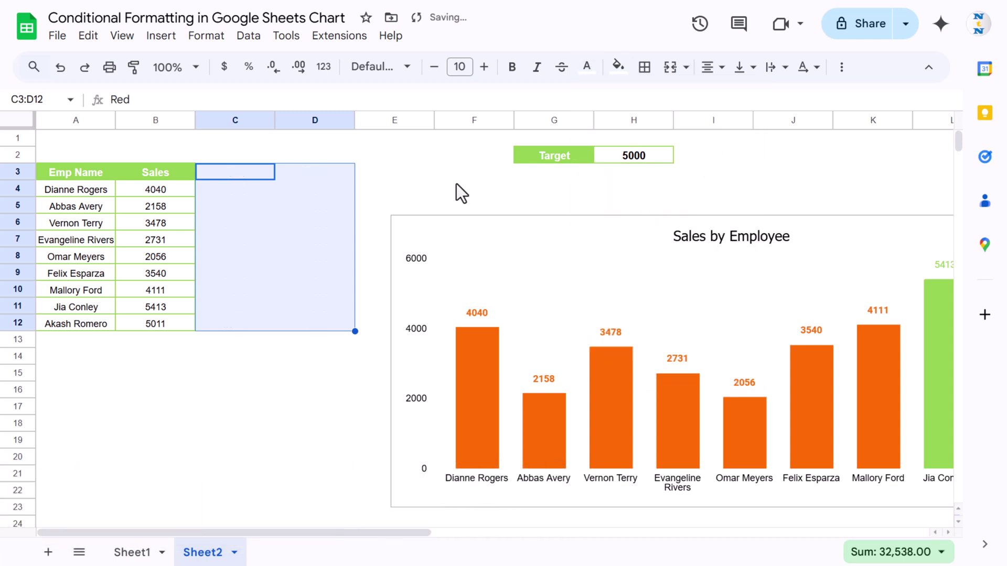
left_click(449, 190)
Move the chart back over the hidden columns, just below the Target row.
left_click(454, 229)
left_click_drag(513, 234, 332, 187)
left_click_drag(700, 187, 693, 192)
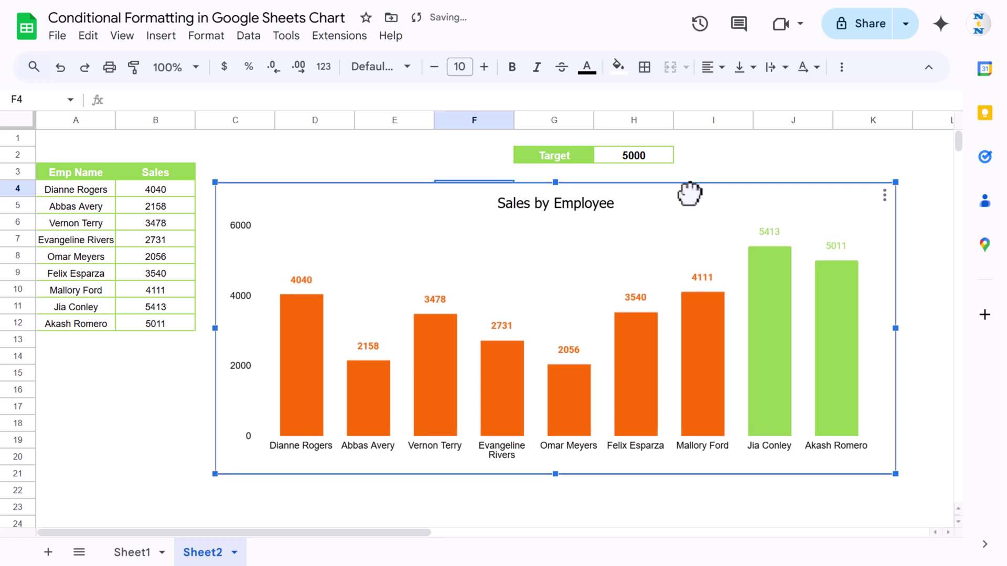
Set the Target in H2 to 2000, then to 2500.
left_click(653, 155)
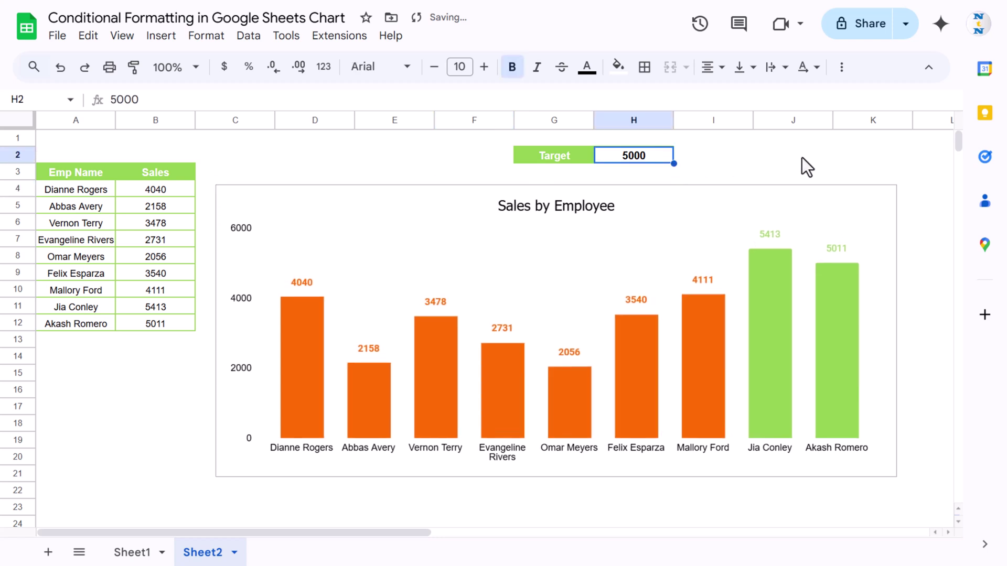
type("2000")
key("Return")
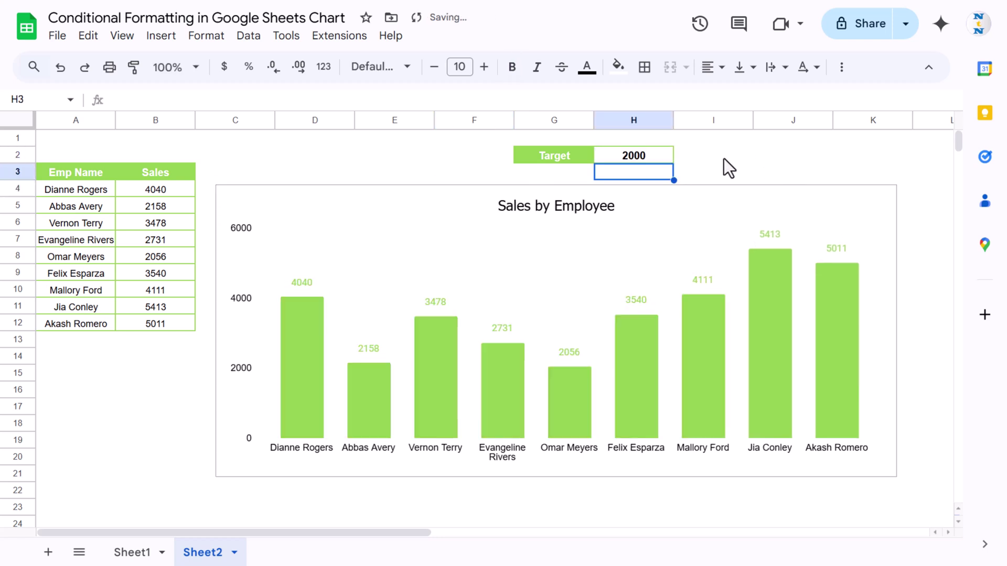
left_click(636, 157)
type("2500")
key("Return")
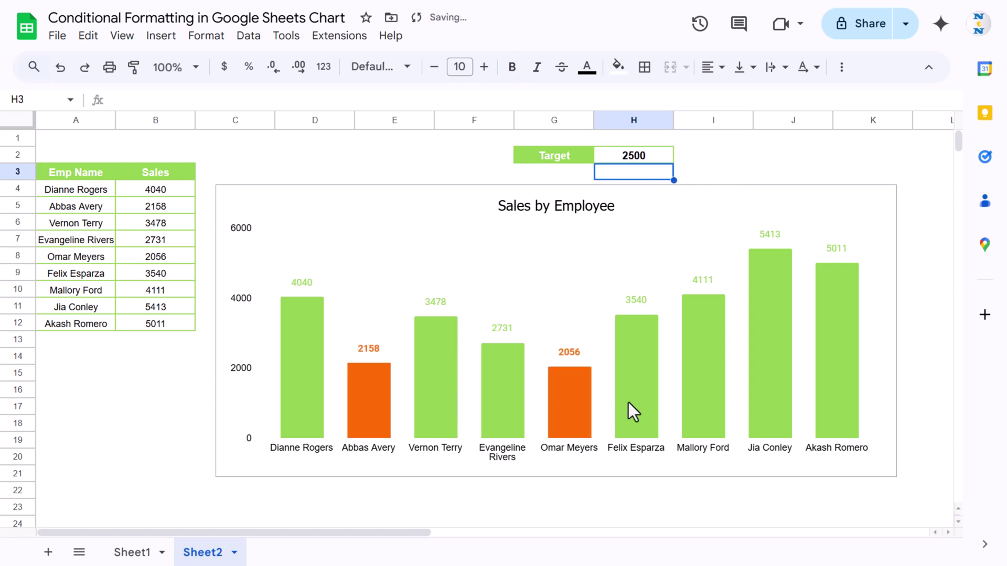
Change the Target in H2 to 4000, then finally 4500.
left_click(652, 157)
type("40")
key("Return")
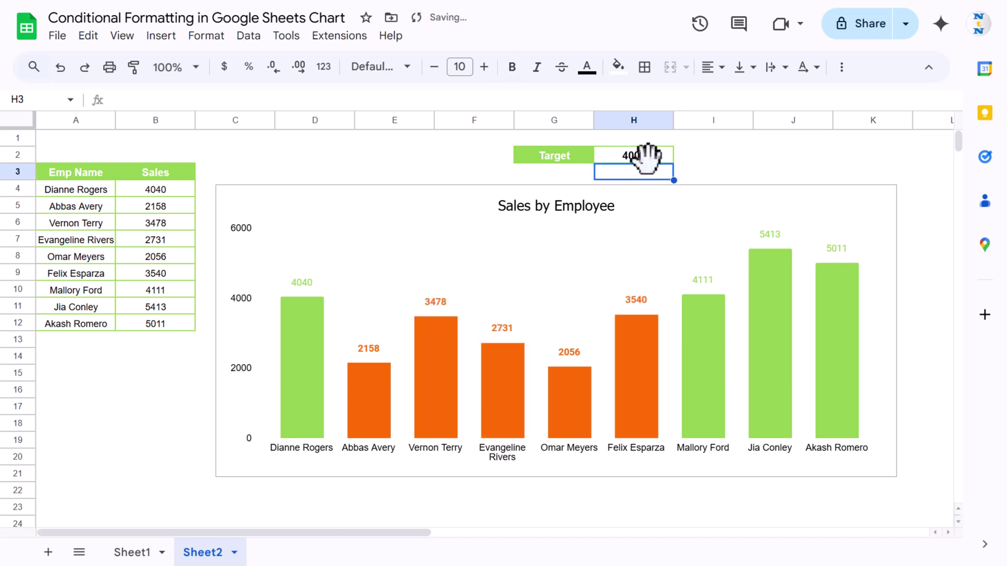
left_click(650, 157)
type("450")
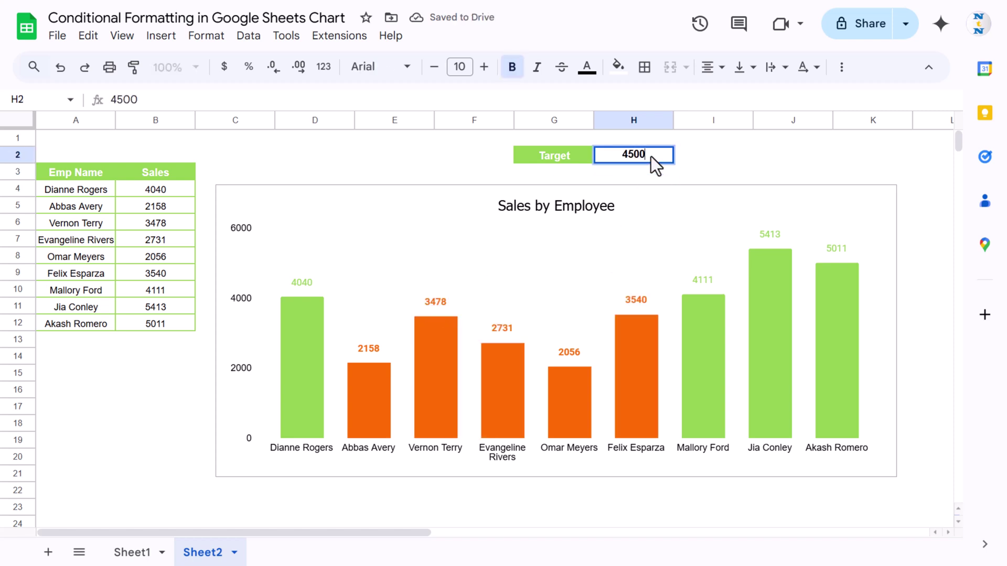
key("Return")
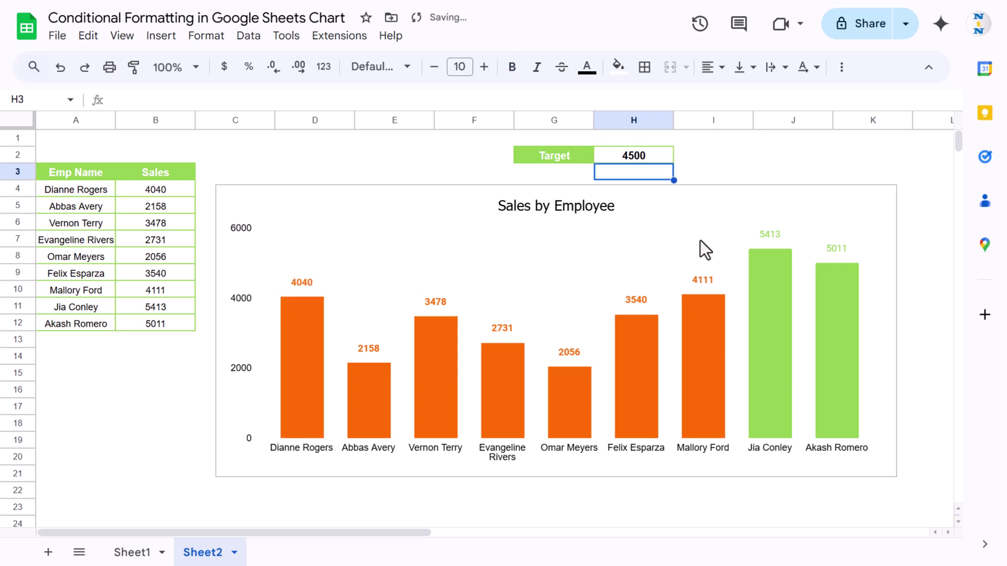
left_click(745, 173)
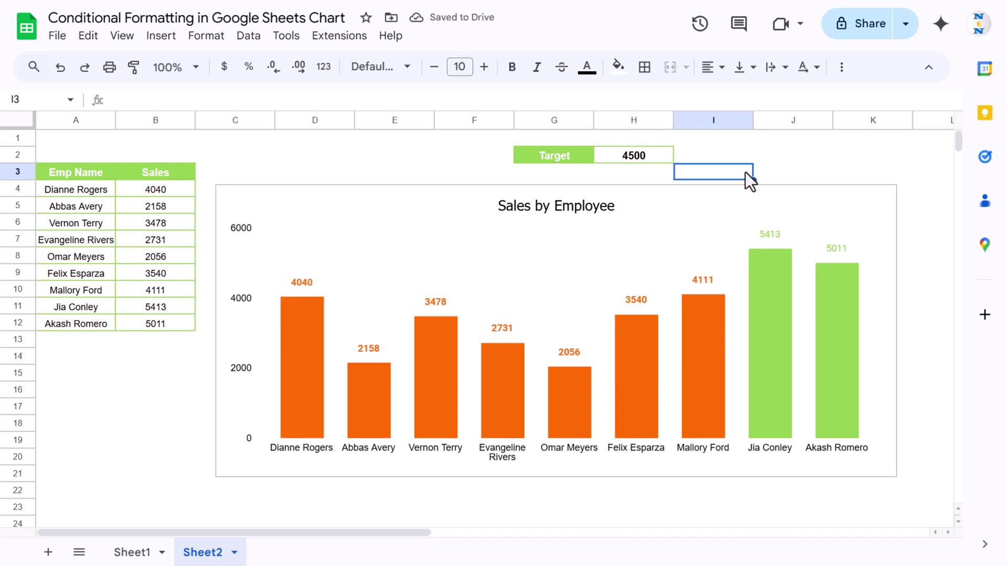